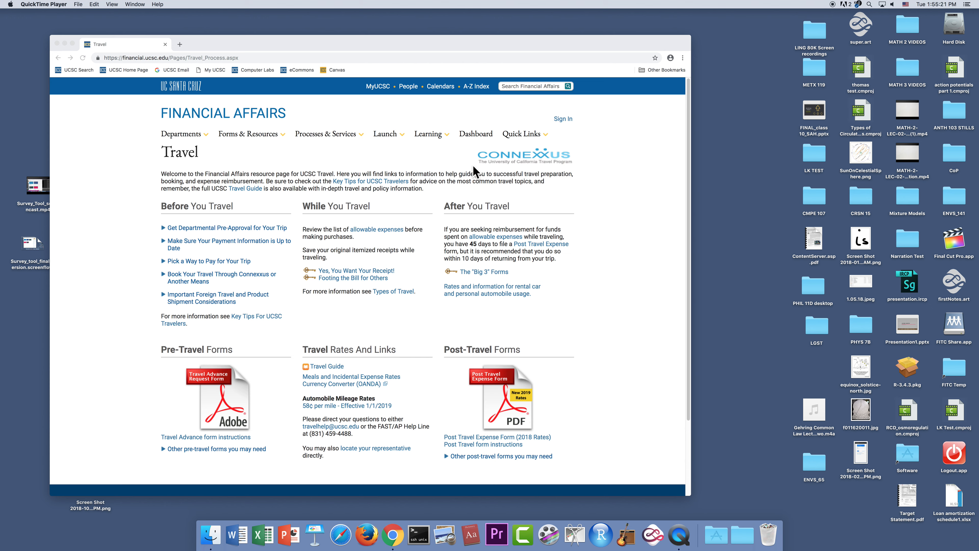
- Open a new Chrome tab and go to financial.ucsc.edu
click(178, 45)
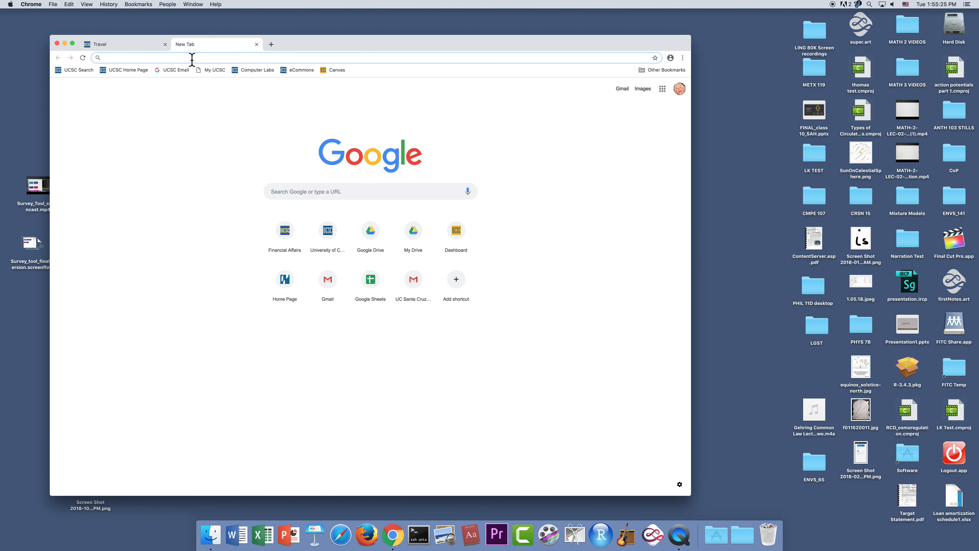
text(f)
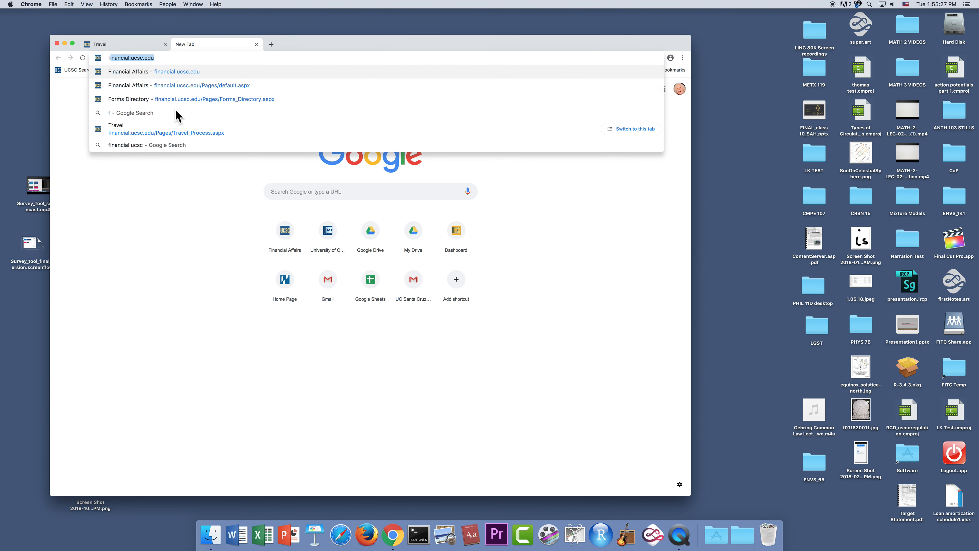
text(inanc)
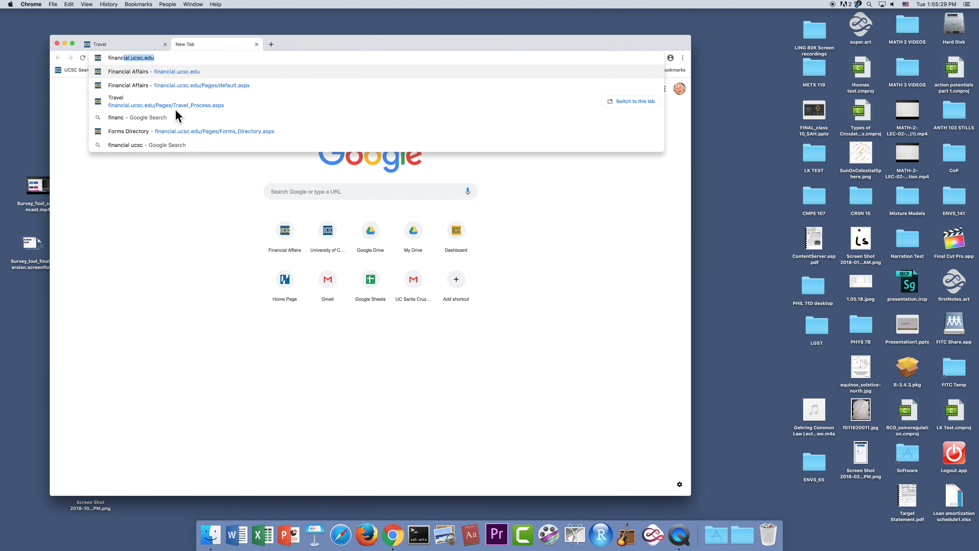
text(ial.ucsc.edu)
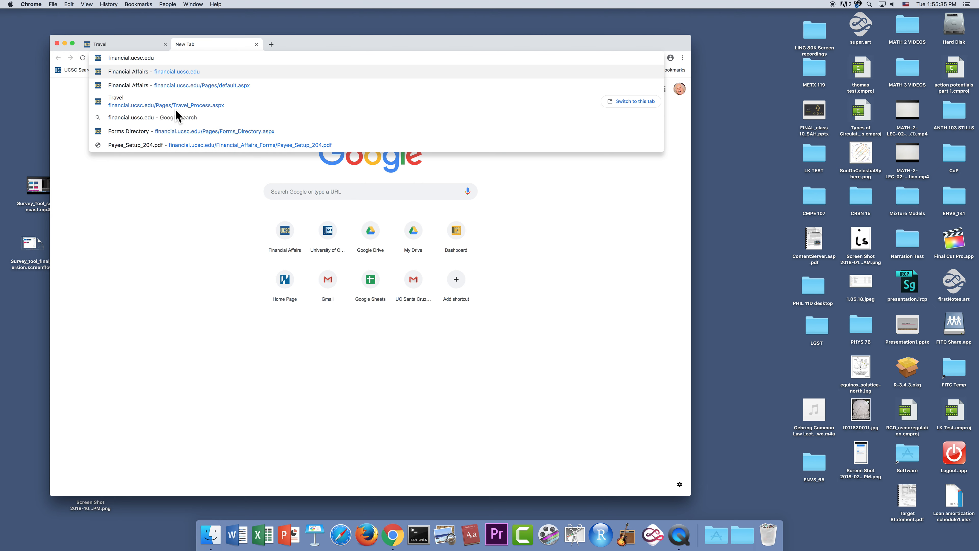
key(Return)
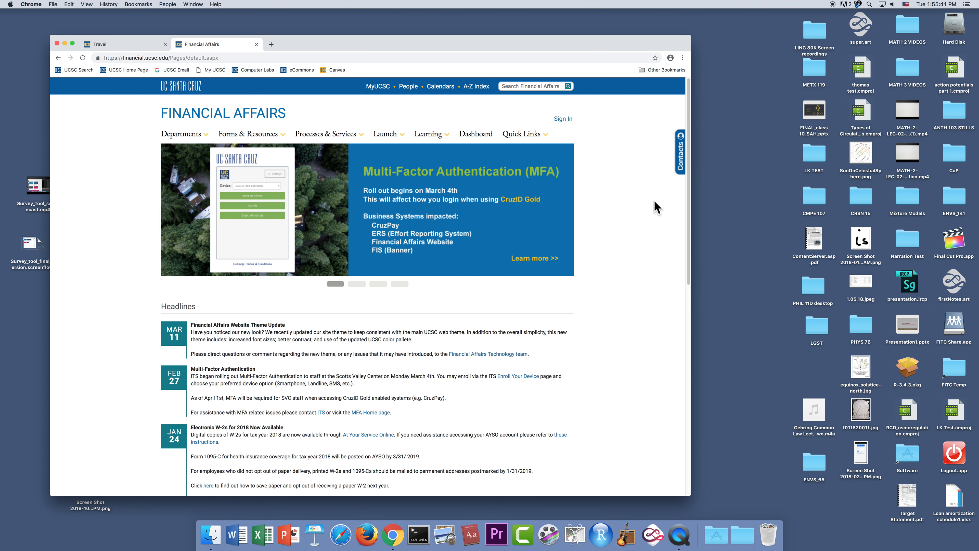
- Go to the Travel page under Processes & Services > Paying
mouse_move(358, 138)
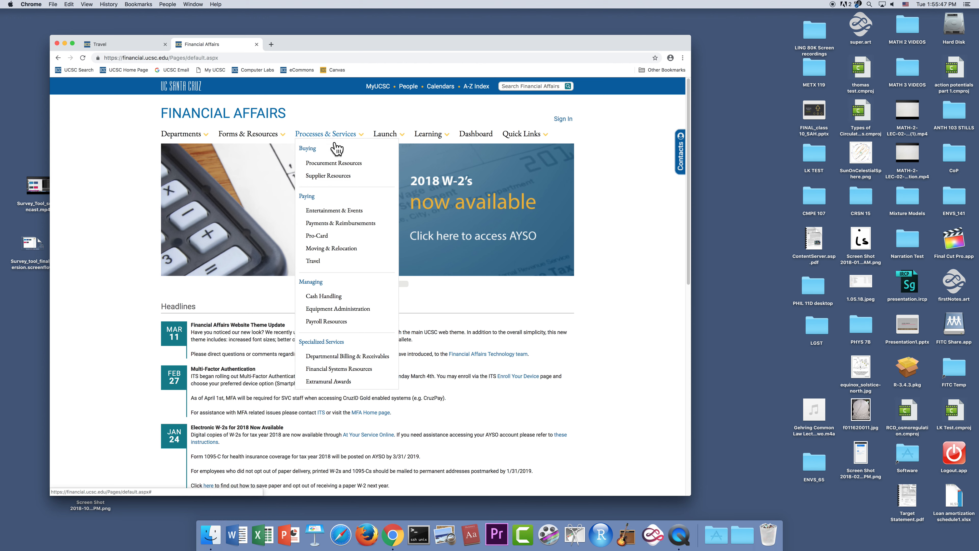
click(316, 266)
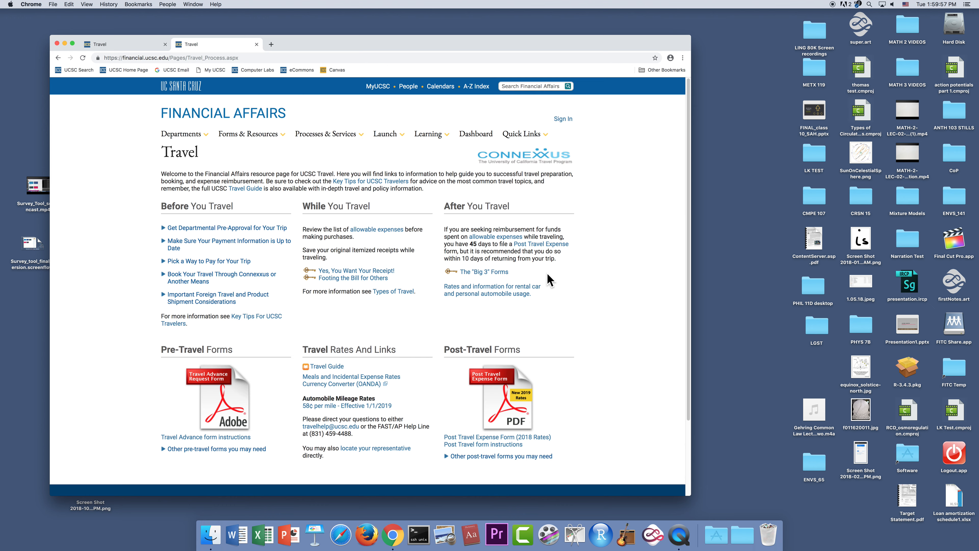
click(492, 272)
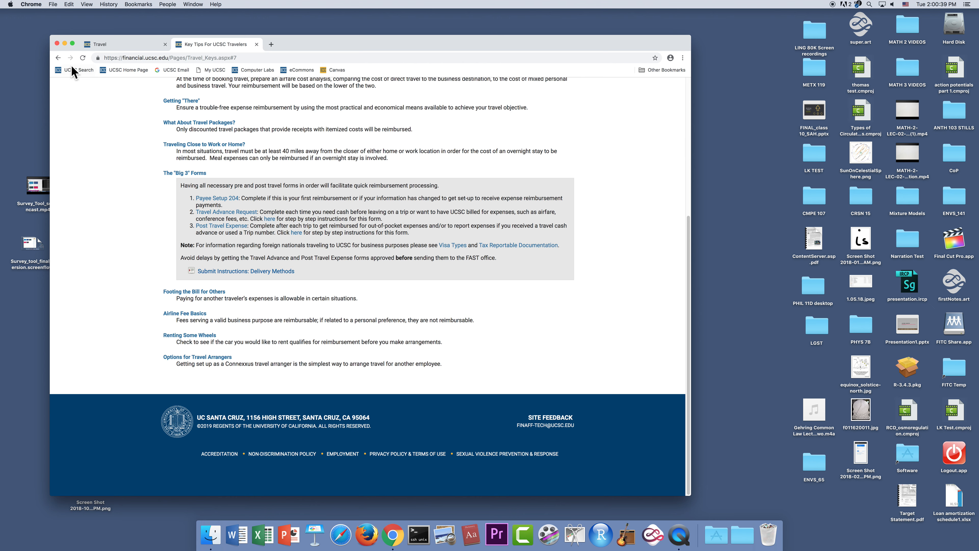
click(58, 58)
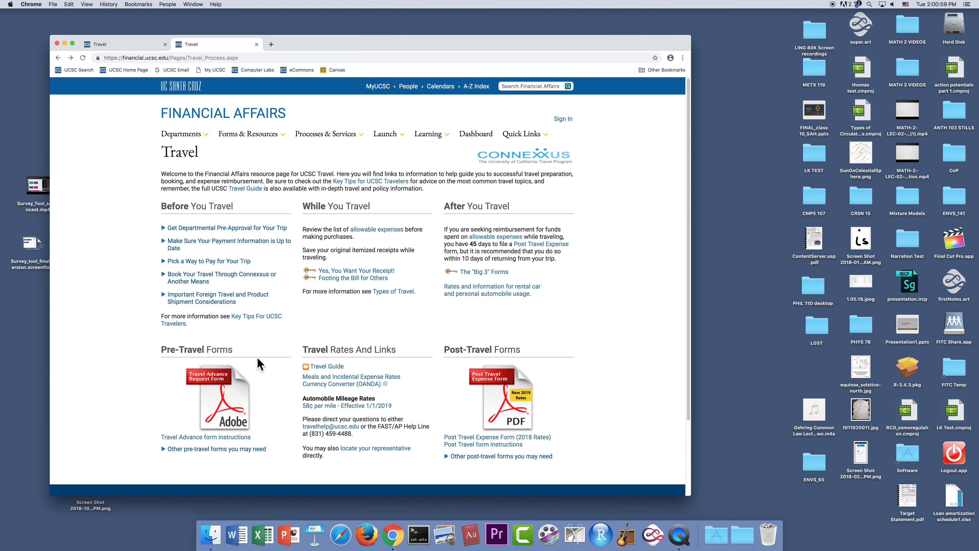
click(226, 405)
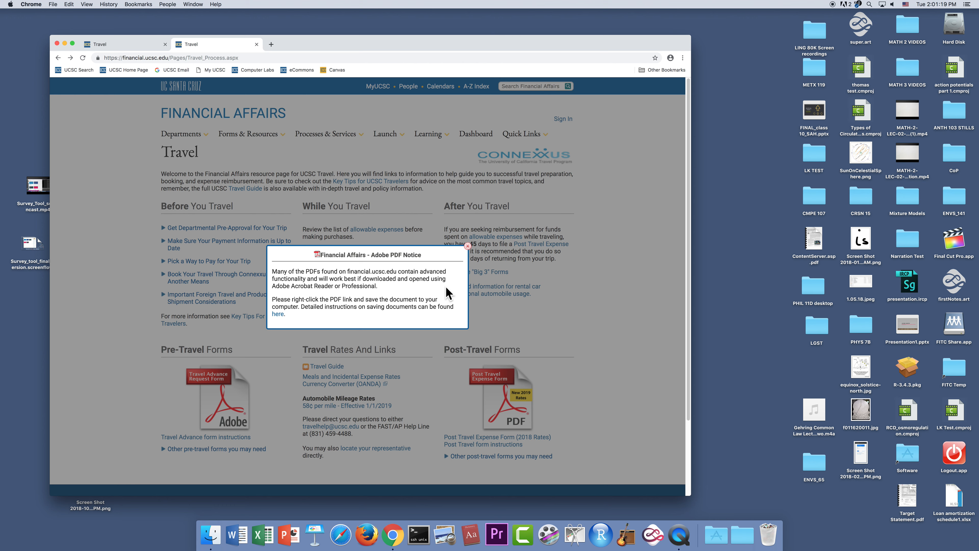
- Dismiss the Adobe PDF Notice and reopen the Travel Advance Request Form PDF
click(468, 247)
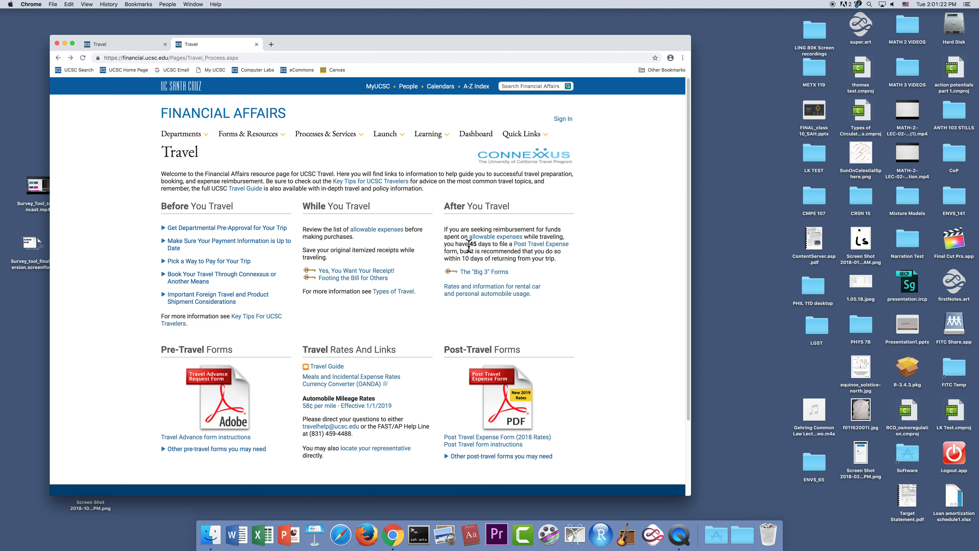
click(218, 405)
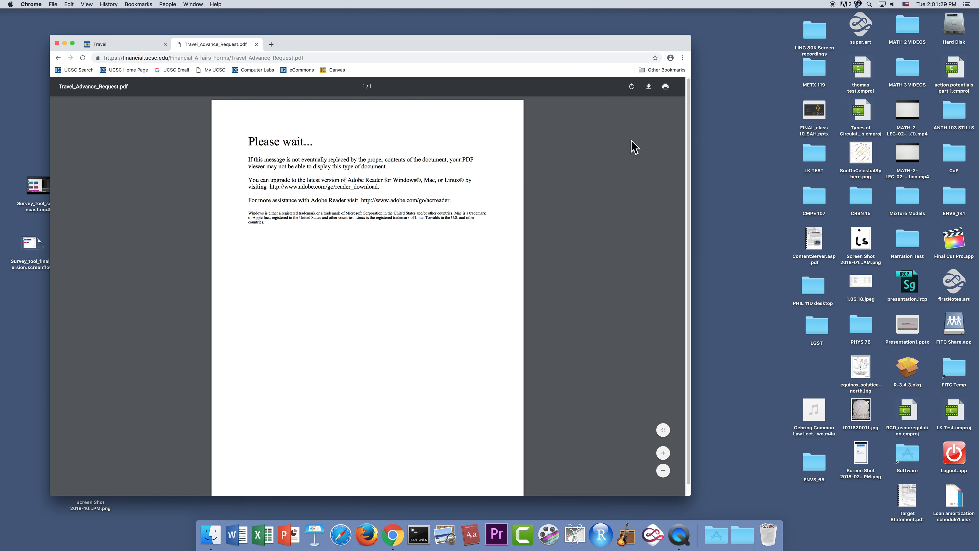
- Download Travel_Advance_Request.pdf to the Desktop and select the saved file
click(650, 88)
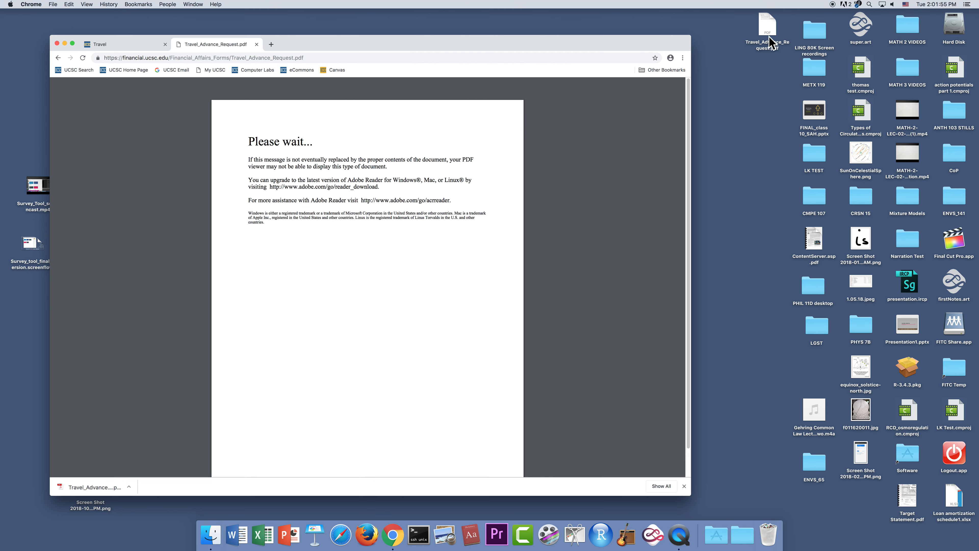
double_click(767, 24)
- Open the desktop Travel_Advance_Request.pdf with Adobe Acrobat Reader DC via Open With
right_click(766, 29)
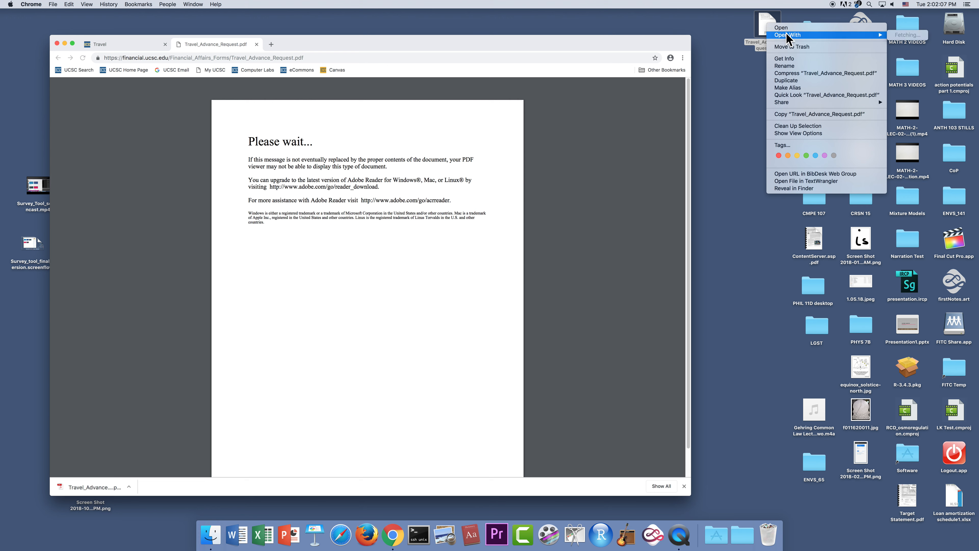
mouse_move(787, 34)
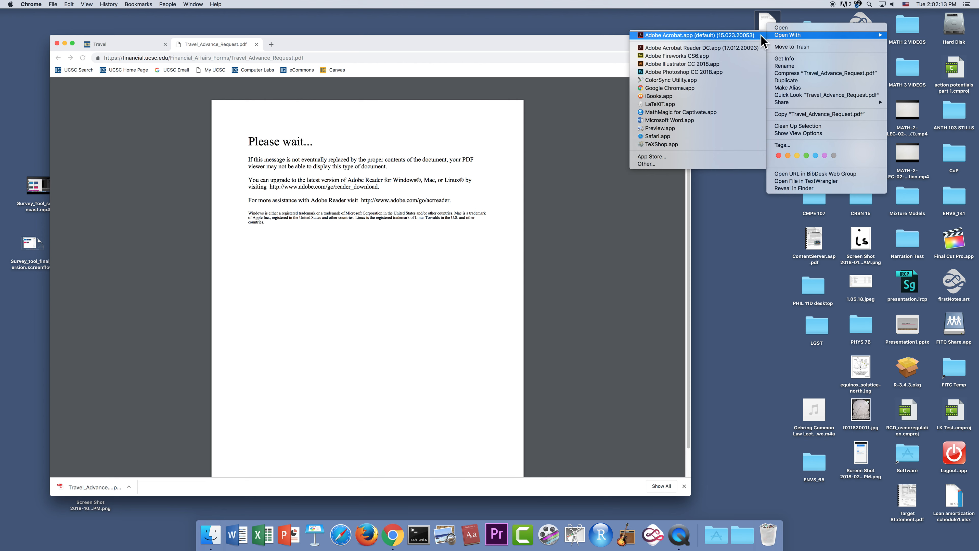
click(694, 48)
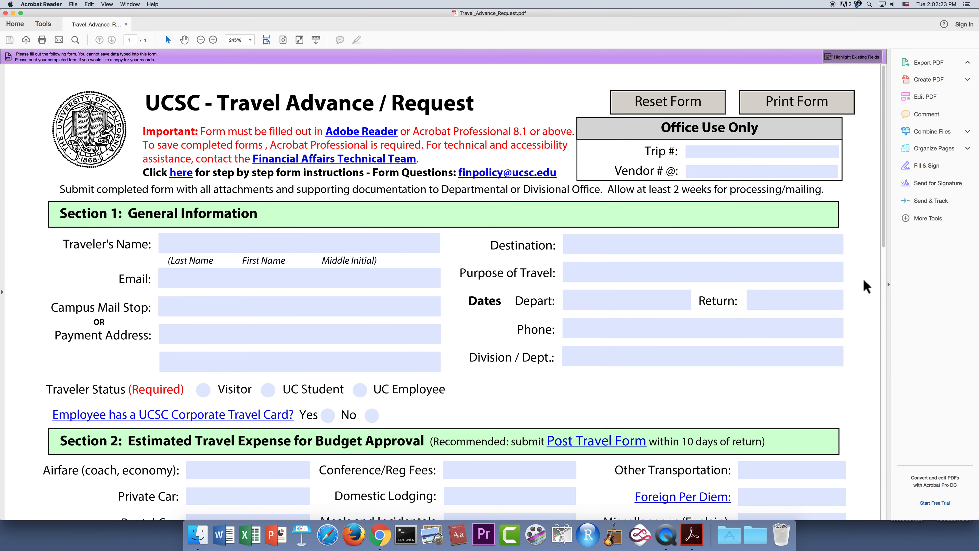
- Select the Traveler's Name field and dismiss the Cannot Save Form Information notice
click(218, 277)
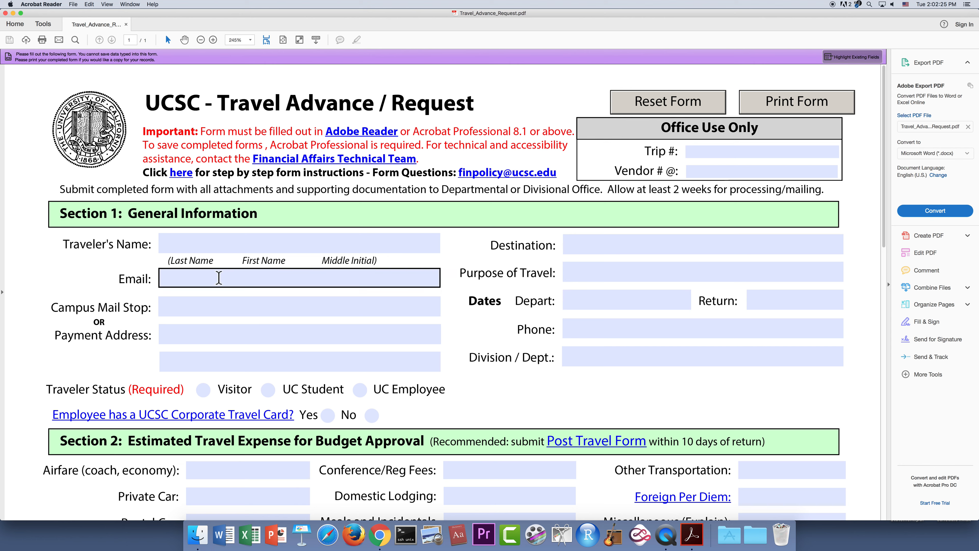
click(251, 246)
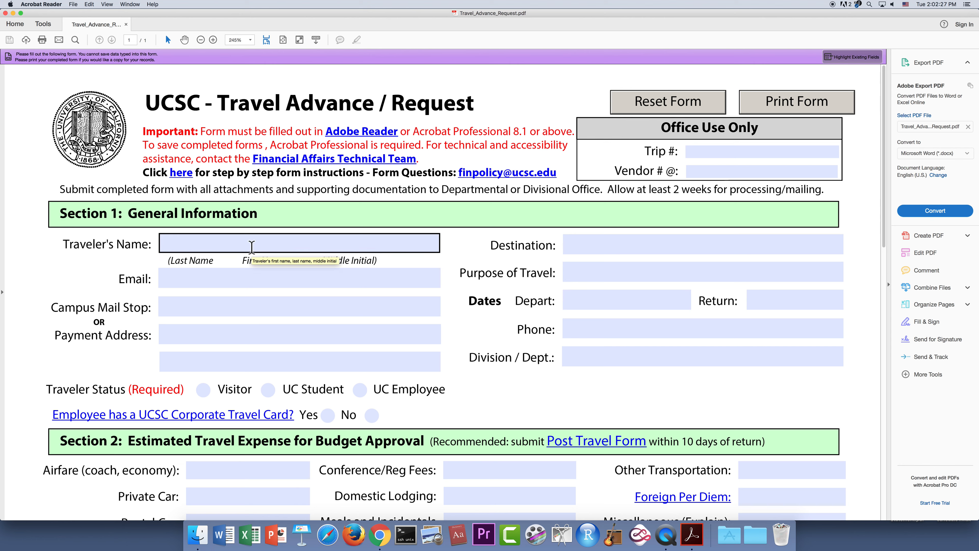
click(297, 227)
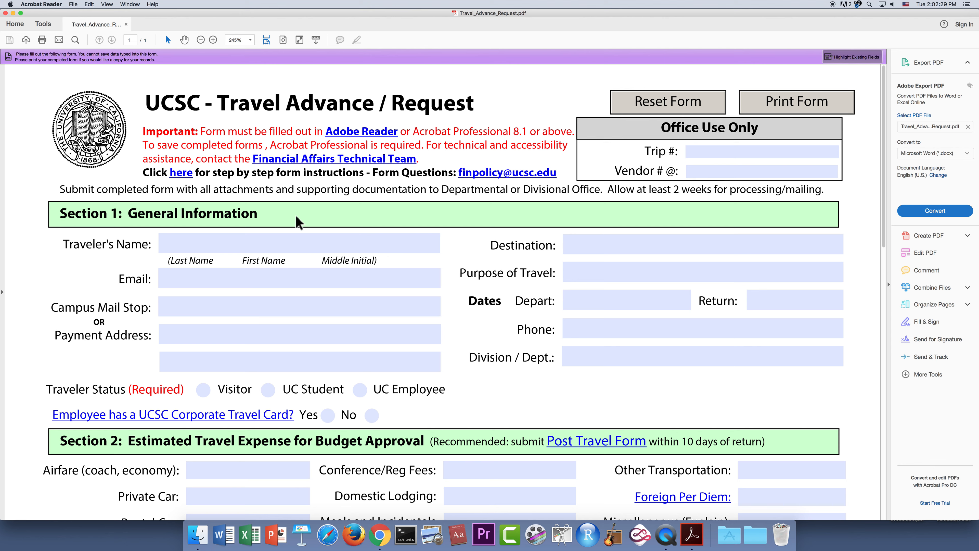
click(255, 243)
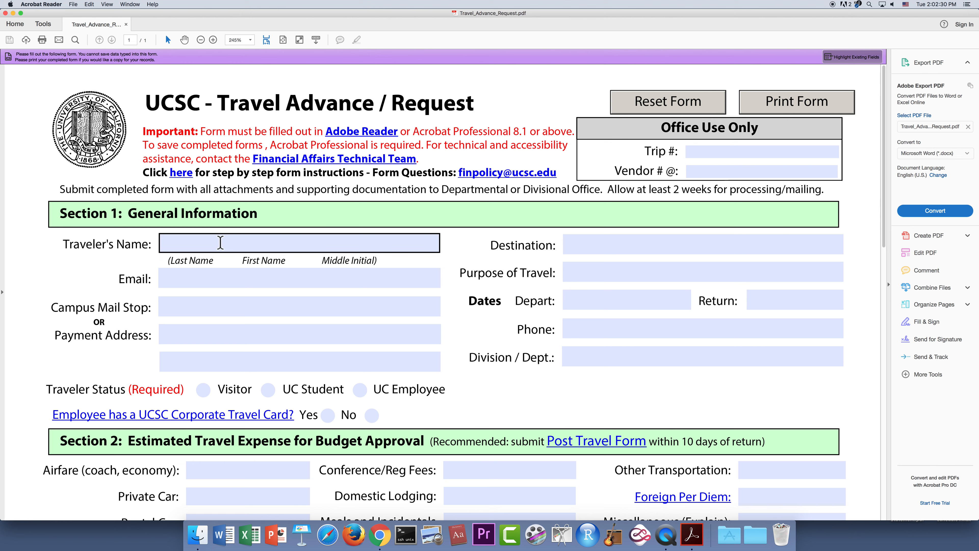
click(179, 244)
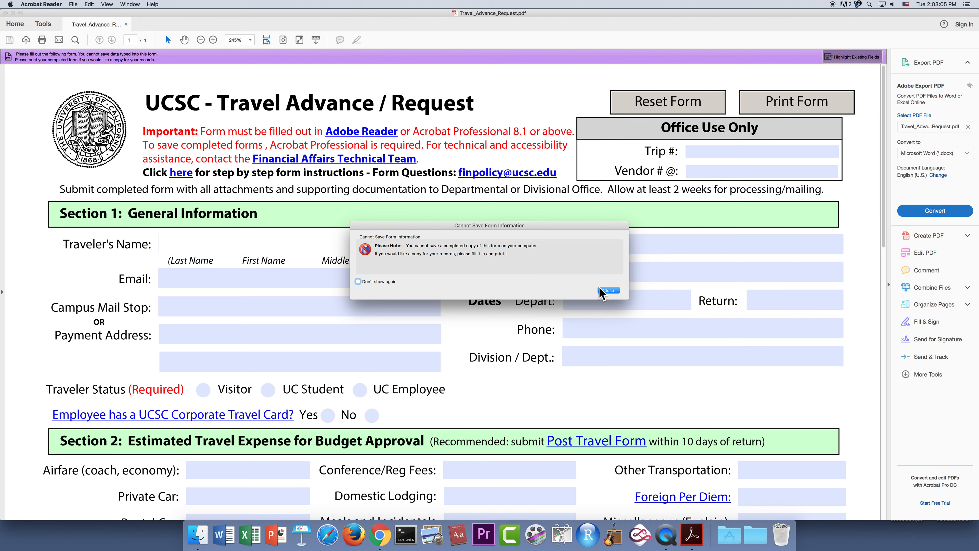
click(608, 291)
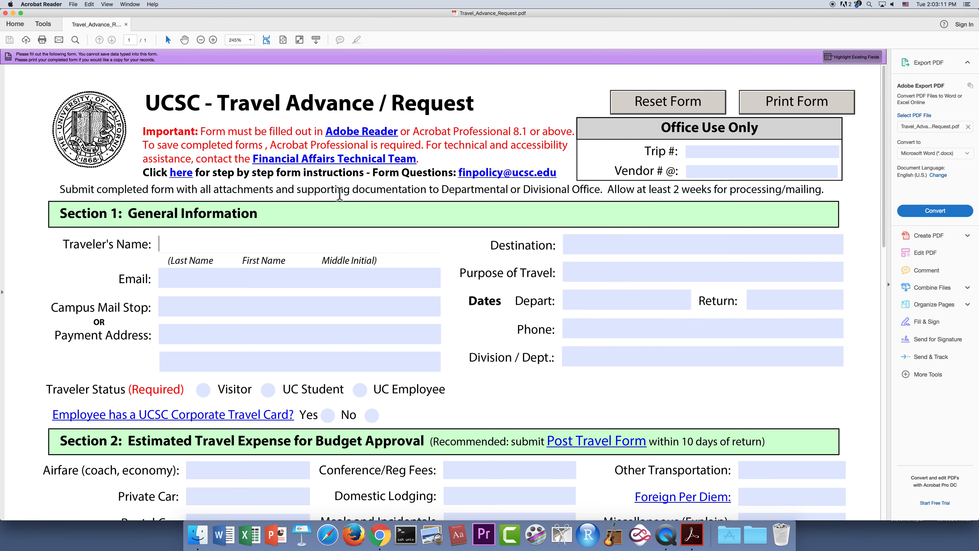
- Enter the traveler's name, e-mail address, and Campus Mail Stop SOE2
text(Doe, Jane)
click(568, 241)
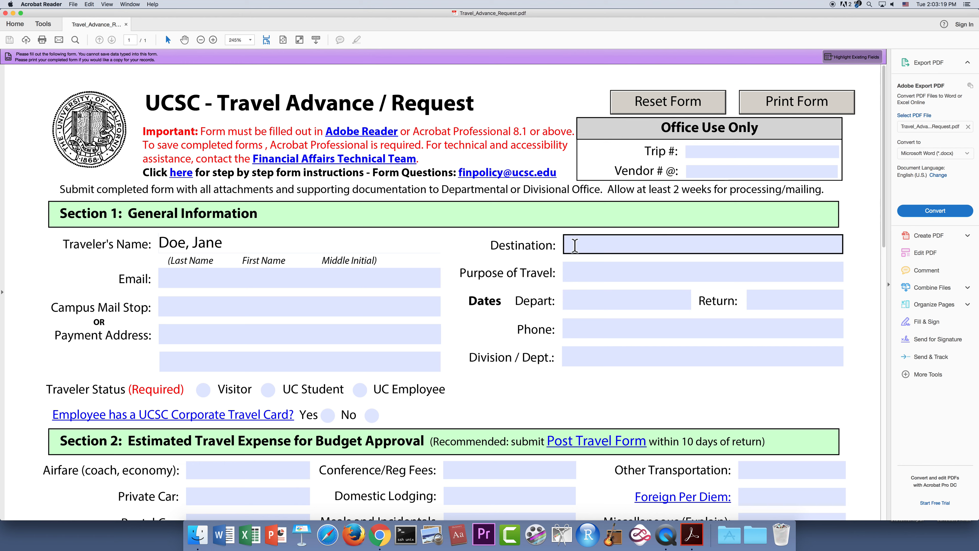
click(303, 279)
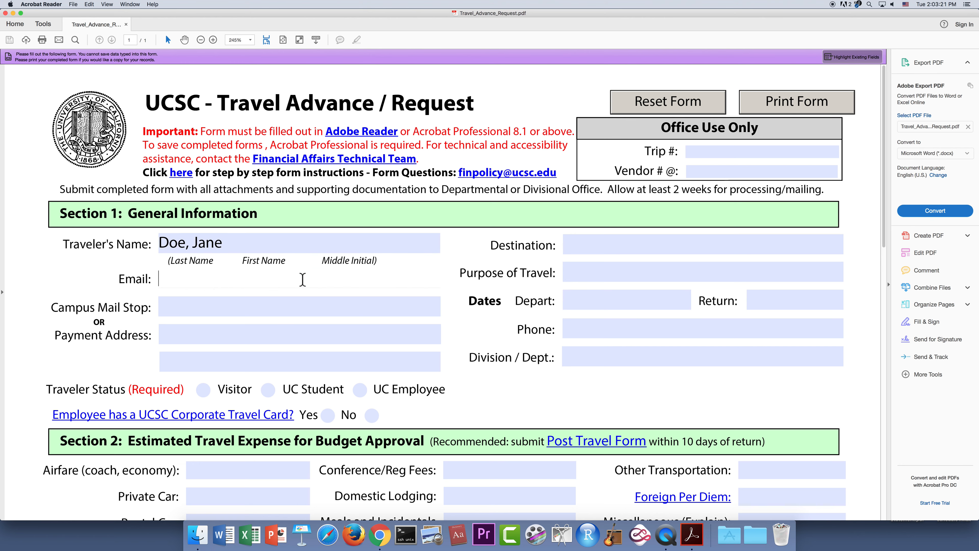
text(d)
key(BackSpace)
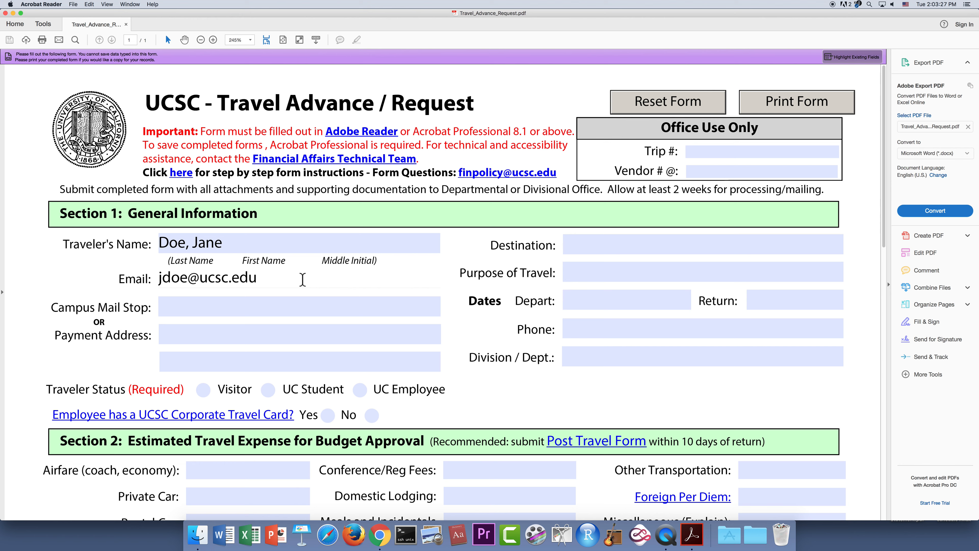
click(288, 308)
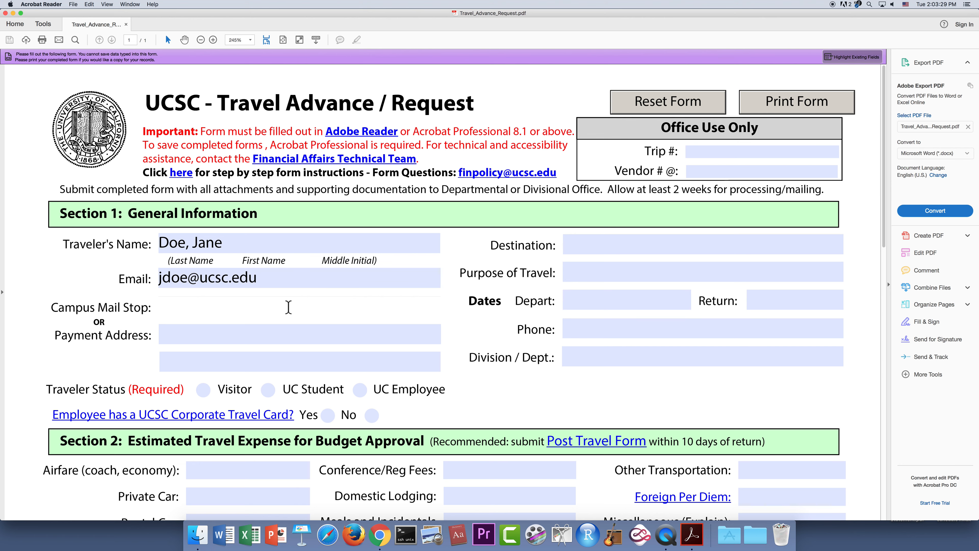
text(SOE2)
click(269, 333)
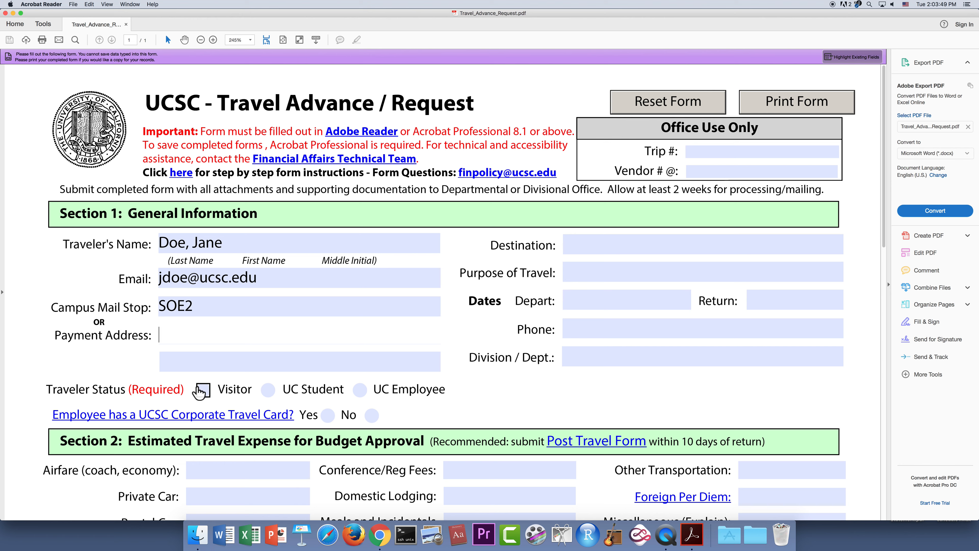
- Mark the traveler as a UC Employee with UC campus UC Santa Cruz
click(360, 390)
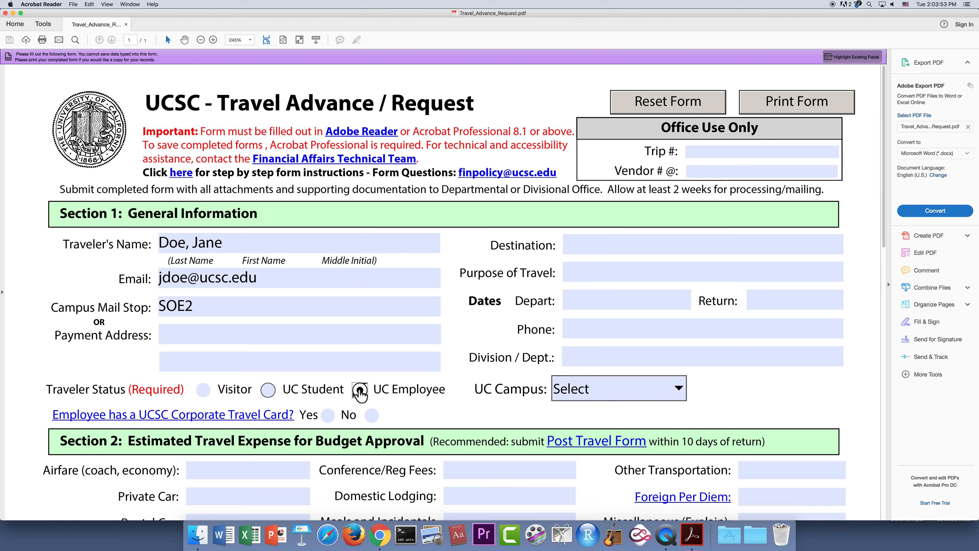
click(679, 389)
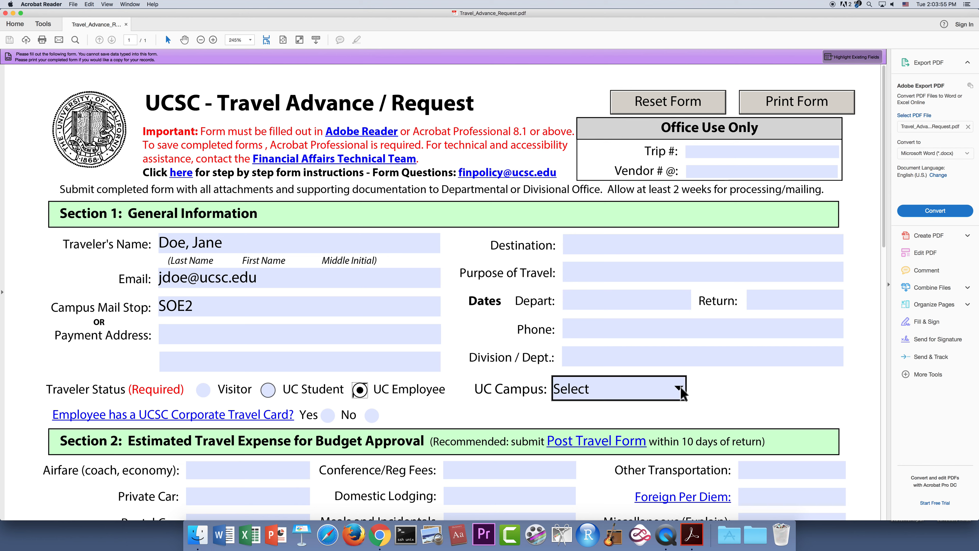
click(680, 389)
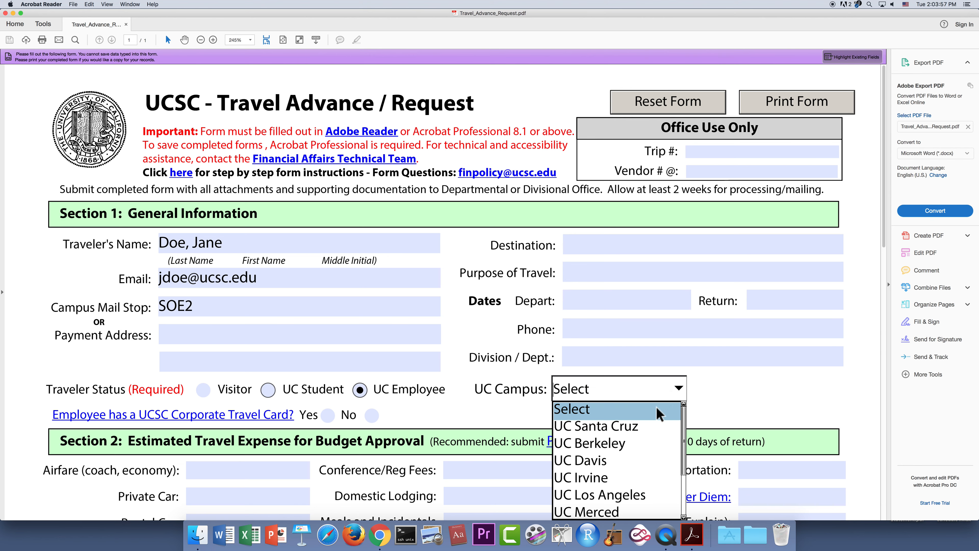
click(626, 427)
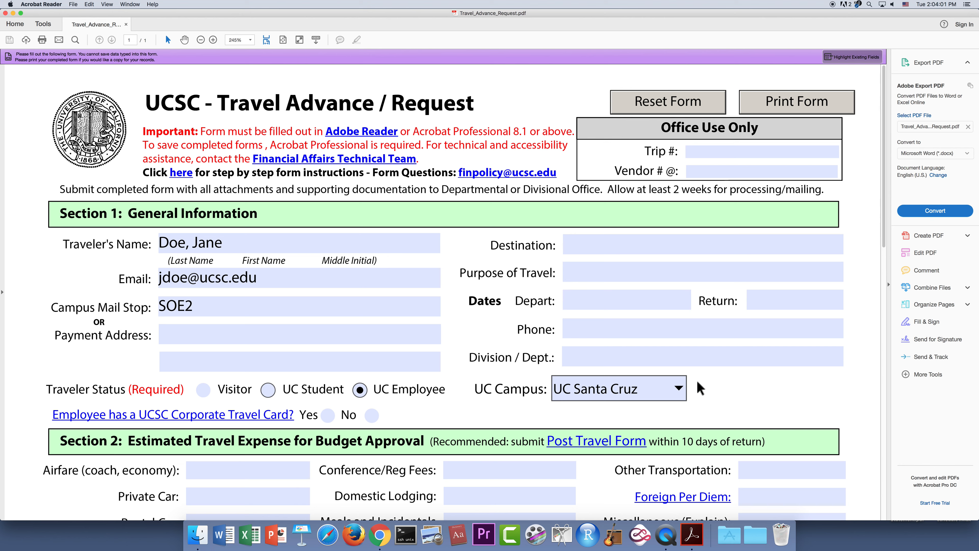
- Enter destination 'Los Angeles, CA', purpose 'Conference', and dates 4/15/19 to 4/17/19
click(606, 242)
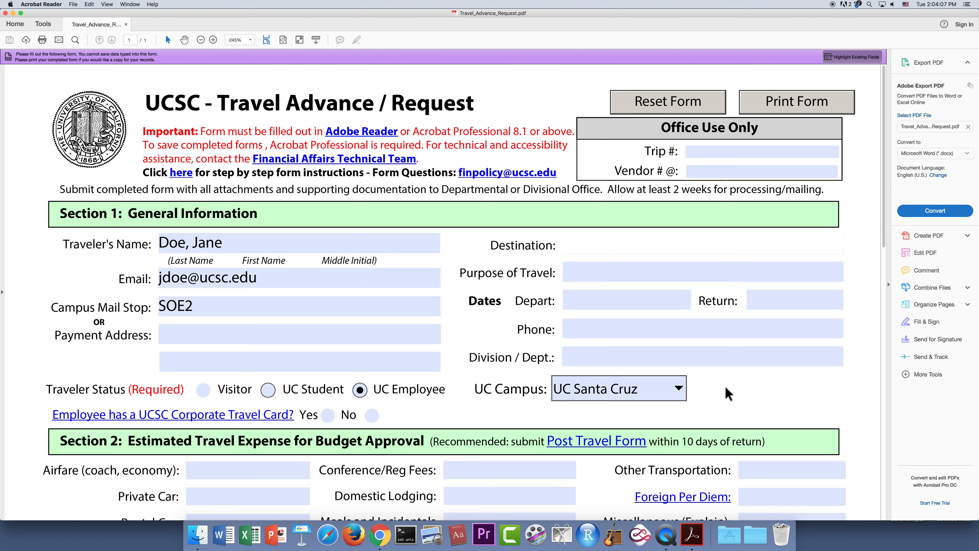
text(Los Angeles, CA)
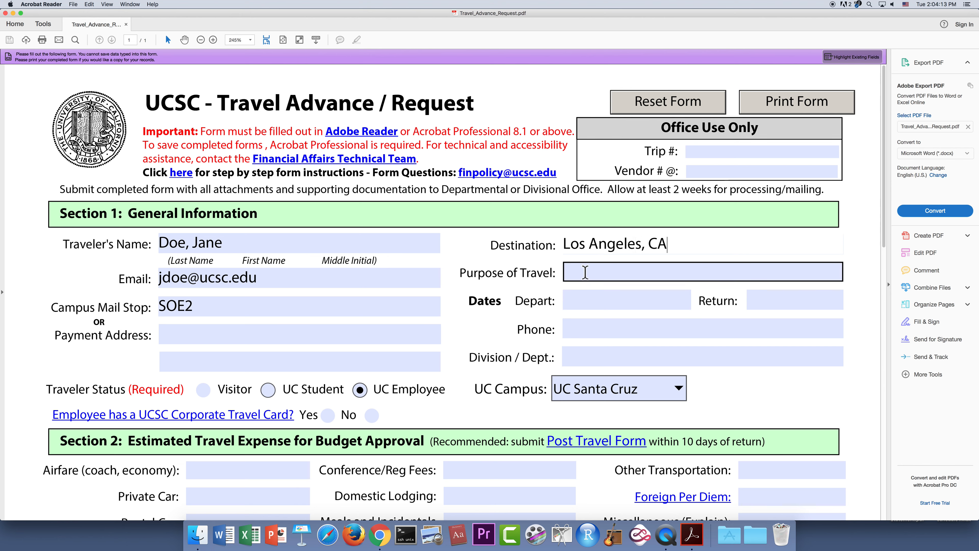
key(Tab)
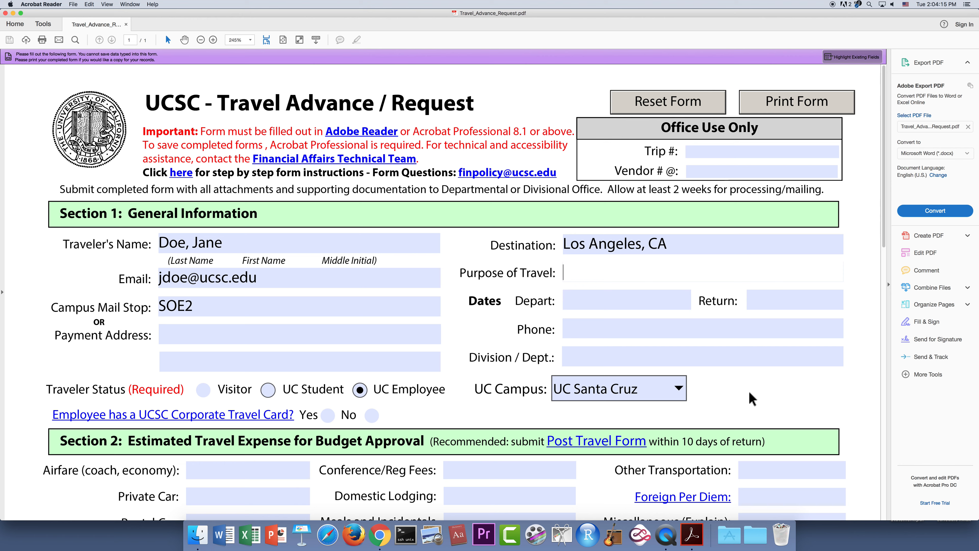
text(Conference)
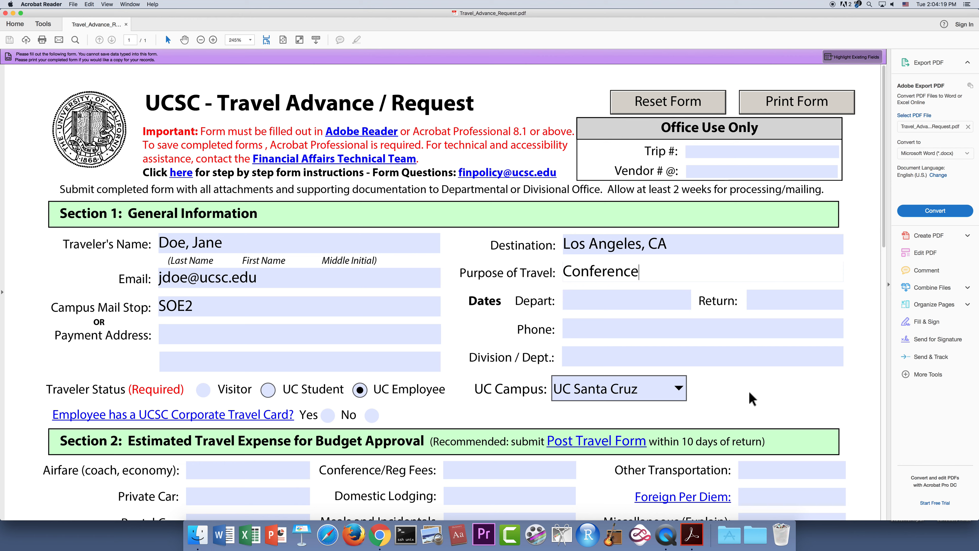
click(637, 299)
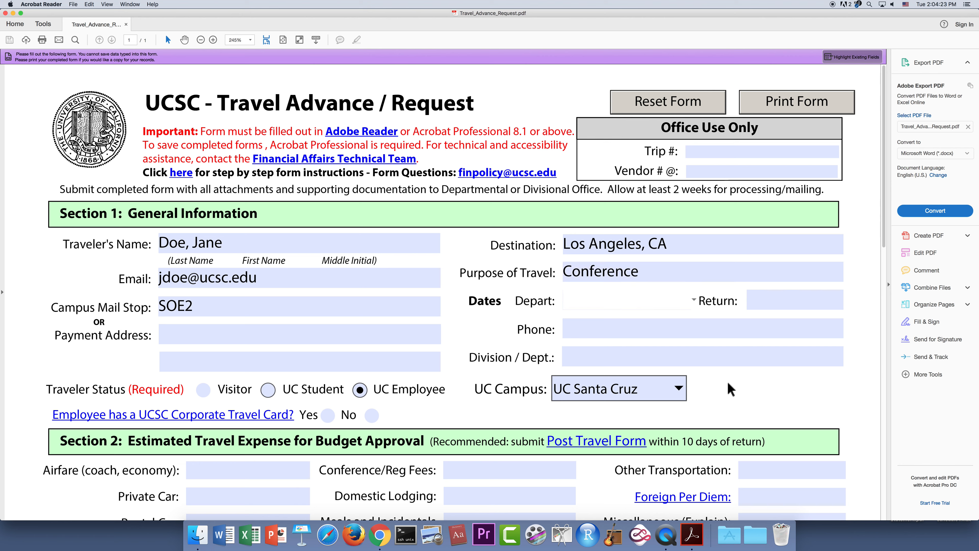
text(4/15/19)
click(781, 301)
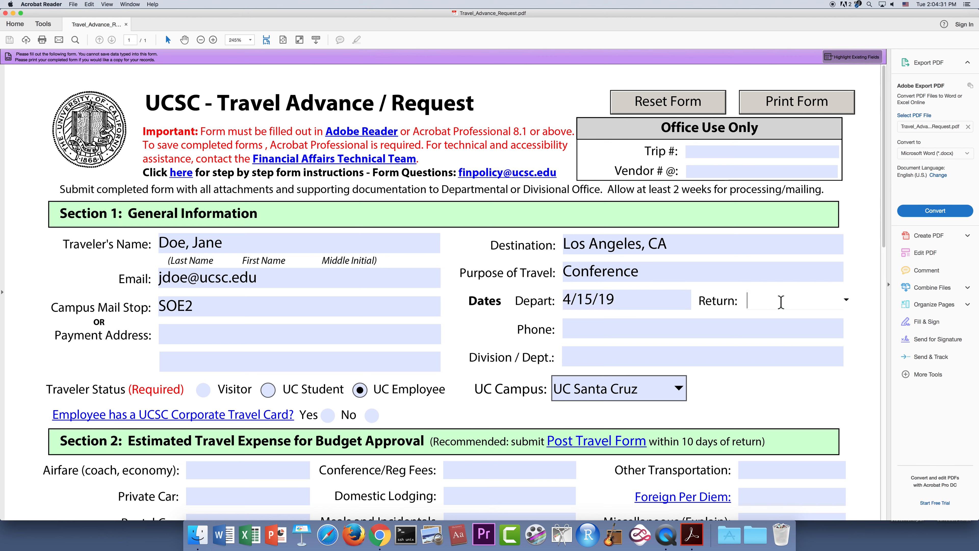
text(4/17/19)
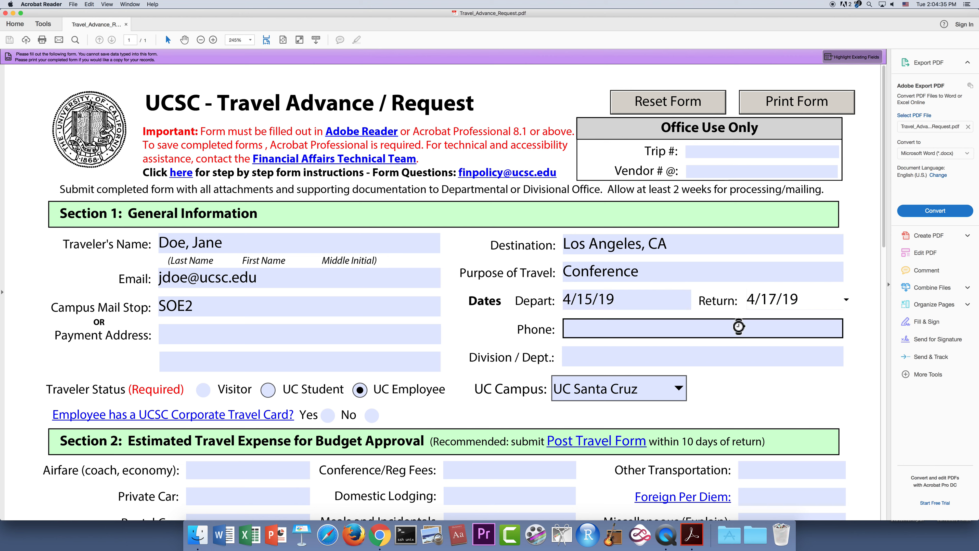
- Enter the traveler's phone number and Division / Dept. 'BSOE/Business Office'
click(739, 328)
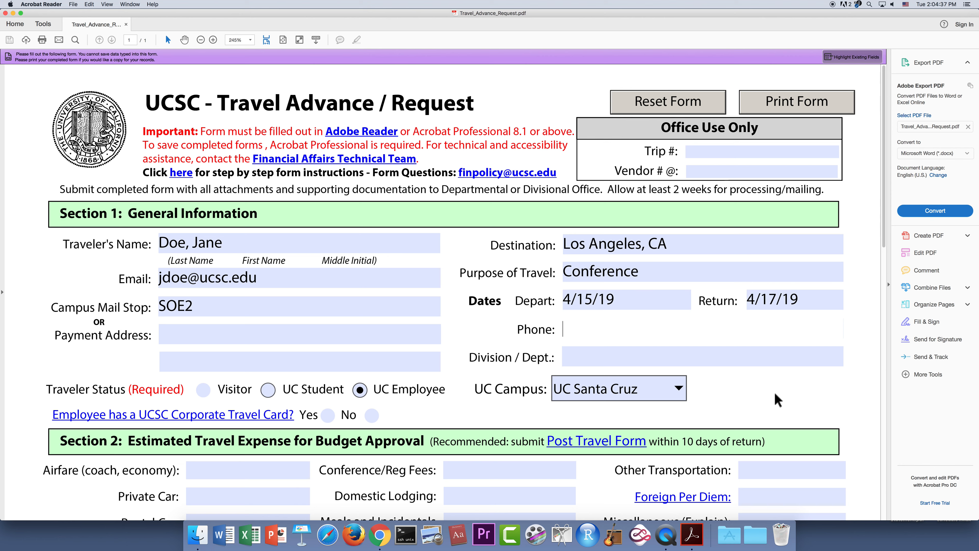
text(9)
key(BackSpace)
click(668, 358)
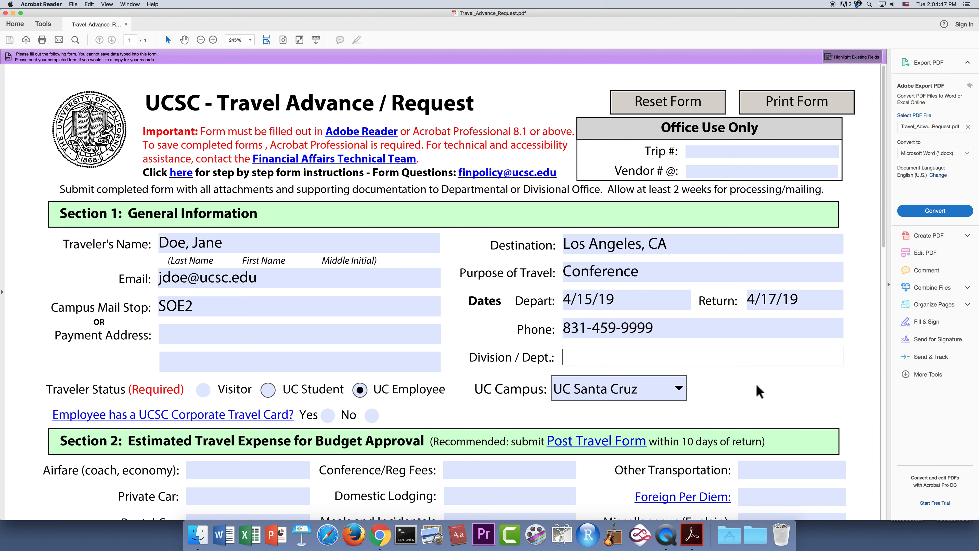
text(BSOE/Business Offic)
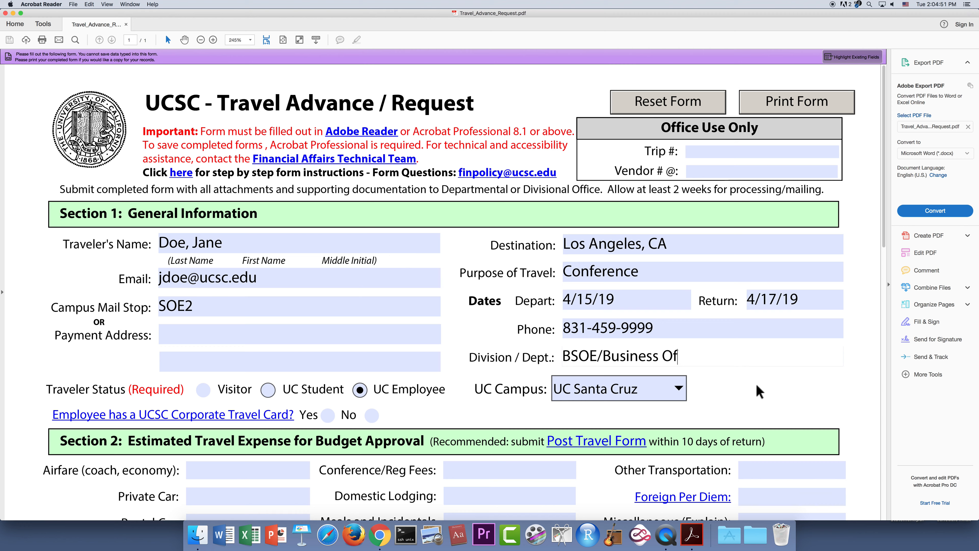
text(e)
scroll(754, 389, down, 4)
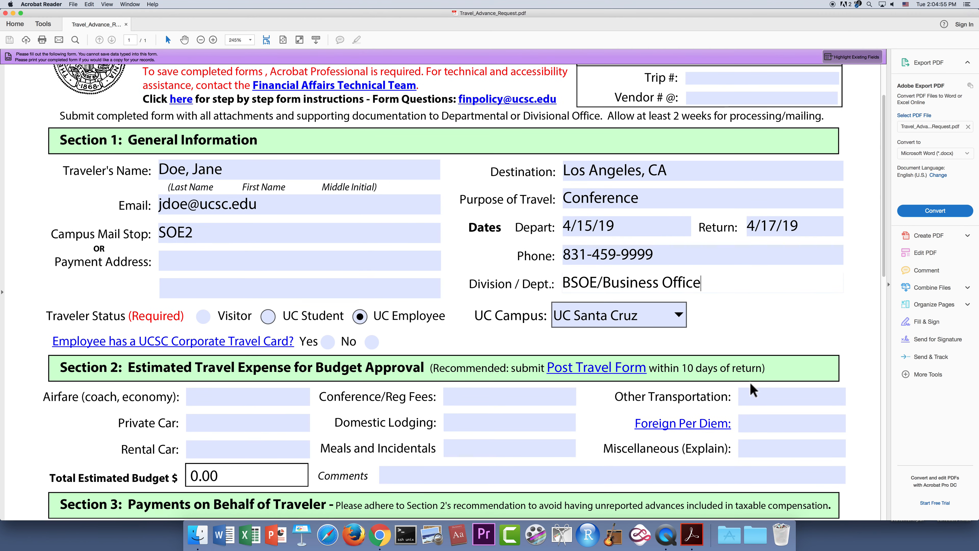
- Enter estimates: Airfare 200, Conference/Reg Fees 250, Domestic Lodging 500, Meals and Incidentals 100
scroll(754, 389, down, 8)
scroll(746, 382, down, 2)
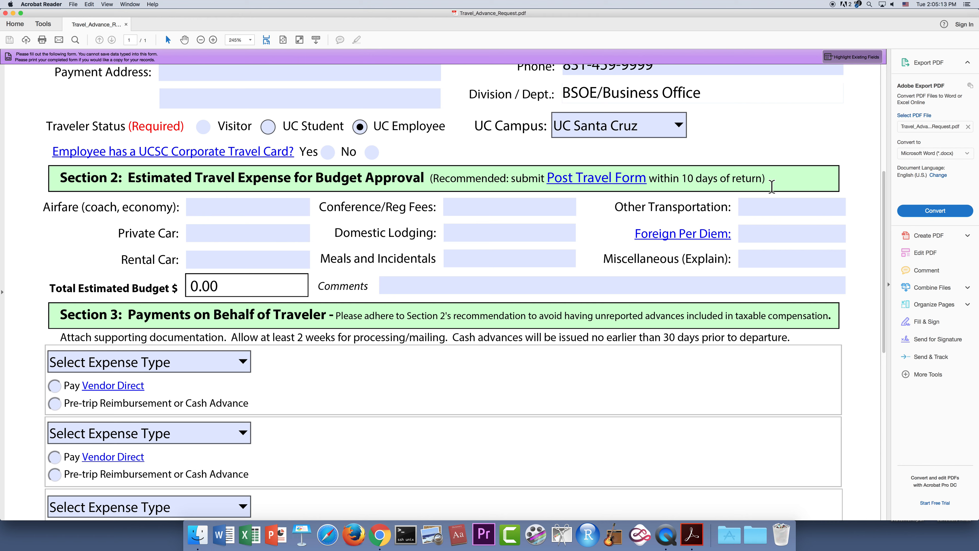
click(260, 209)
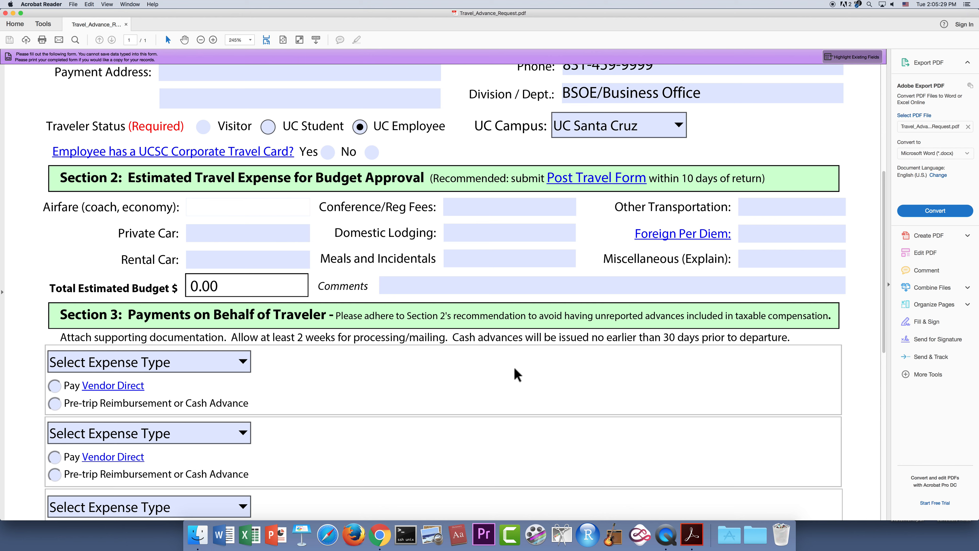
text(200)
click(527, 205)
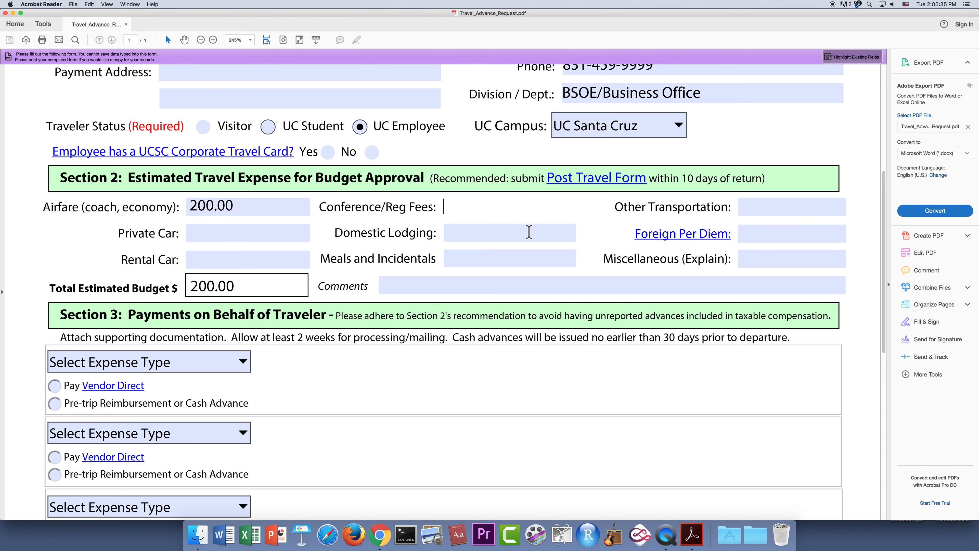
text(250)
click(521, 235)
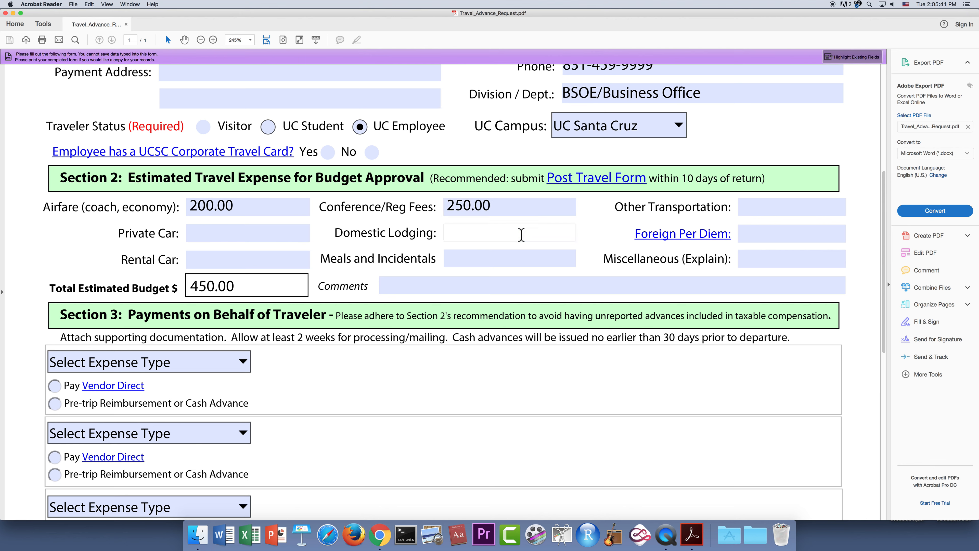
text(500)
key(Tab)
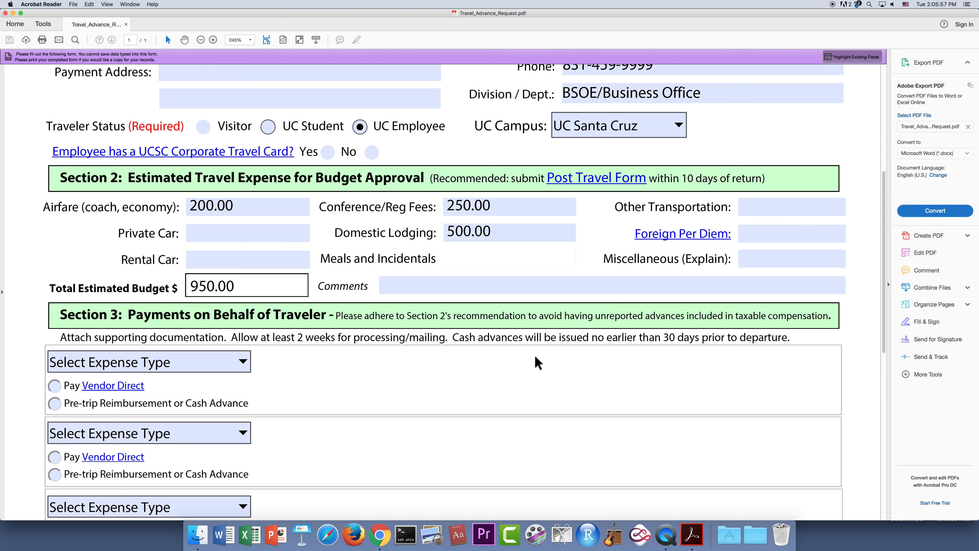
text(100)
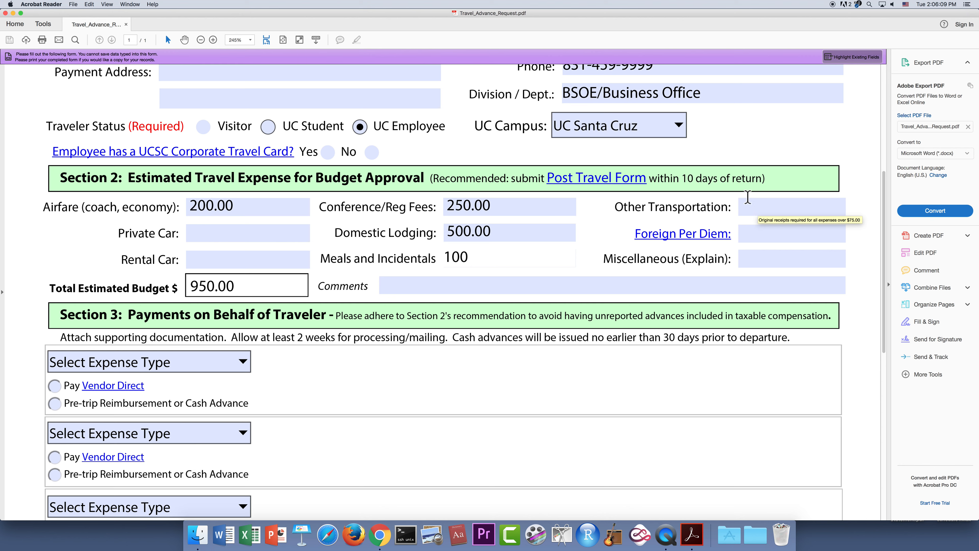
- Enter Other Transportation 50 and Miscellaneous 25, and add the comment 'Parking'
click(763, 207)
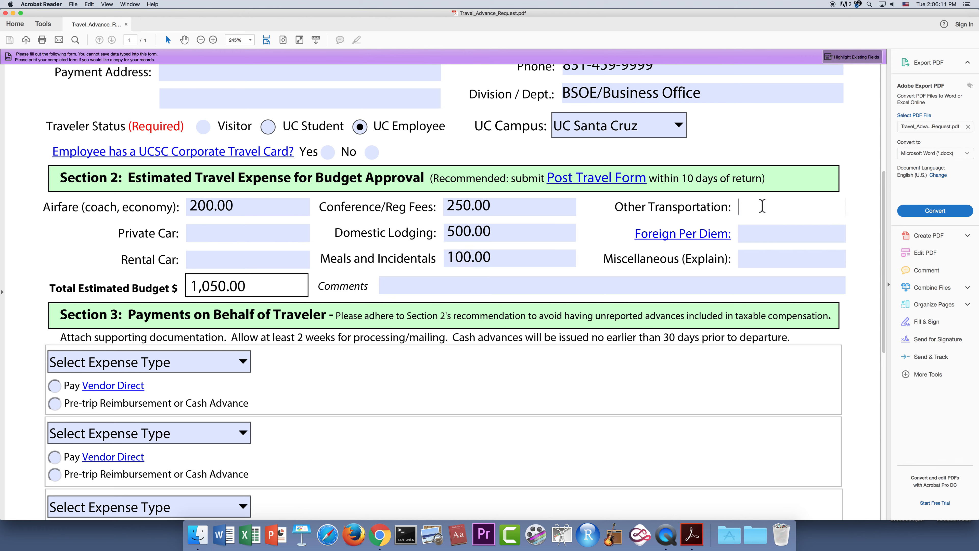
text(50)
click(762, 258)
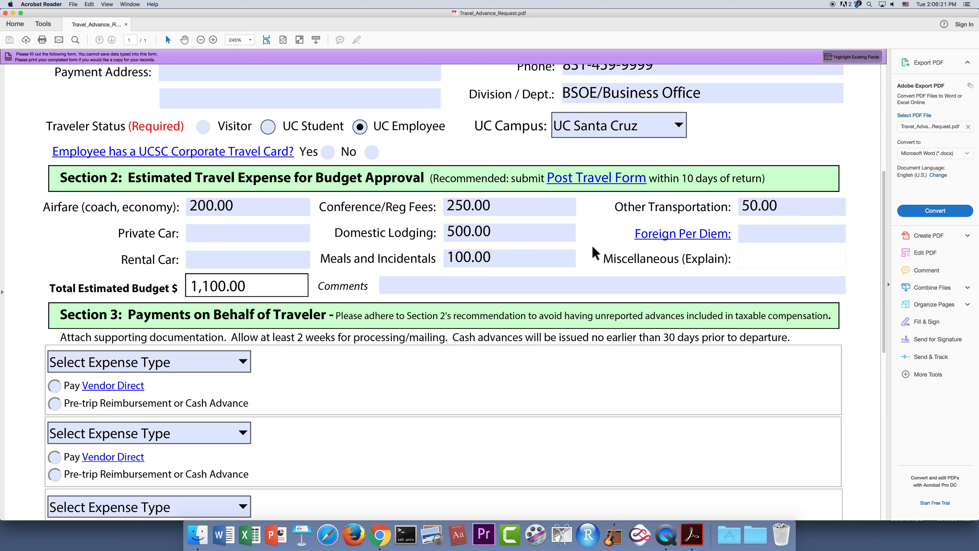
text(25)
click(454, 285)
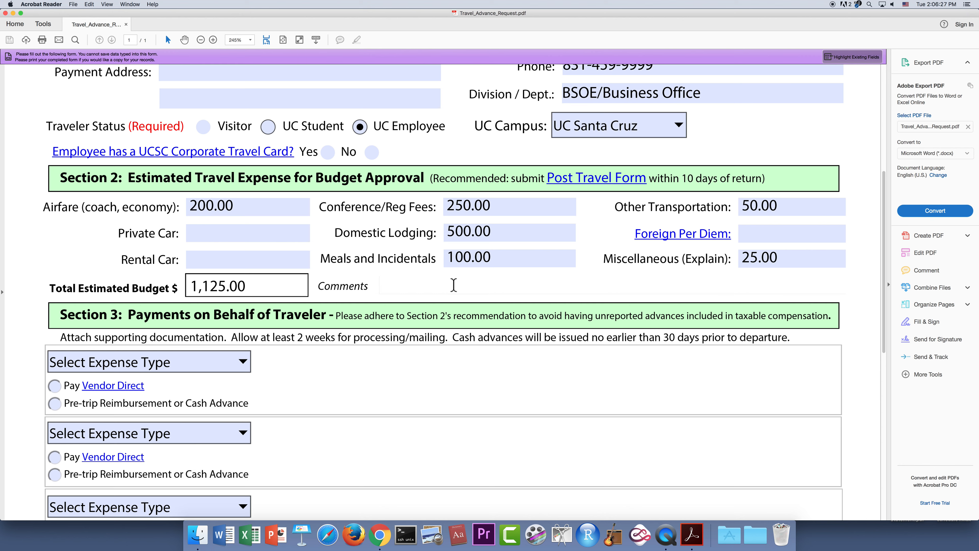
text(Parking)
click(262, 256)
scroll(428, 396, down, 3)
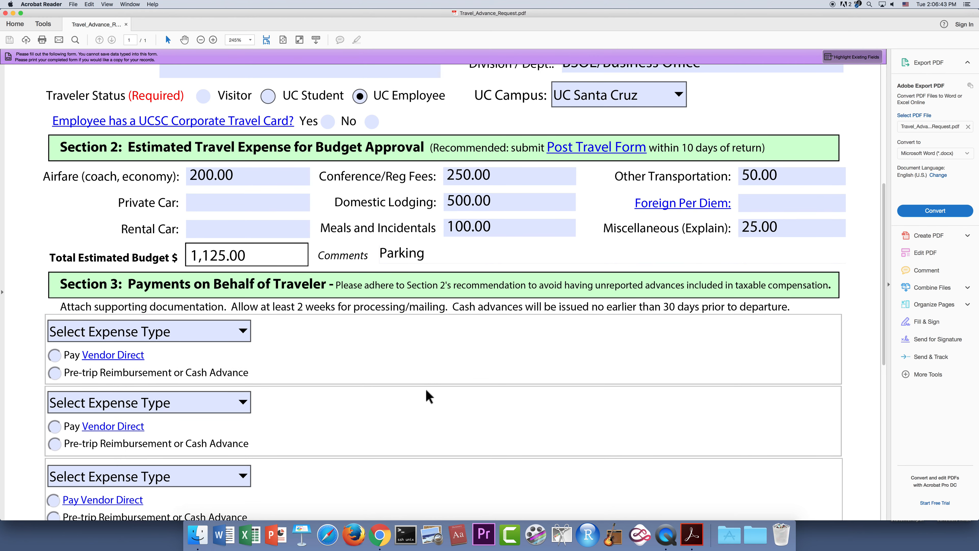
scroll(426, 396, down, 1)
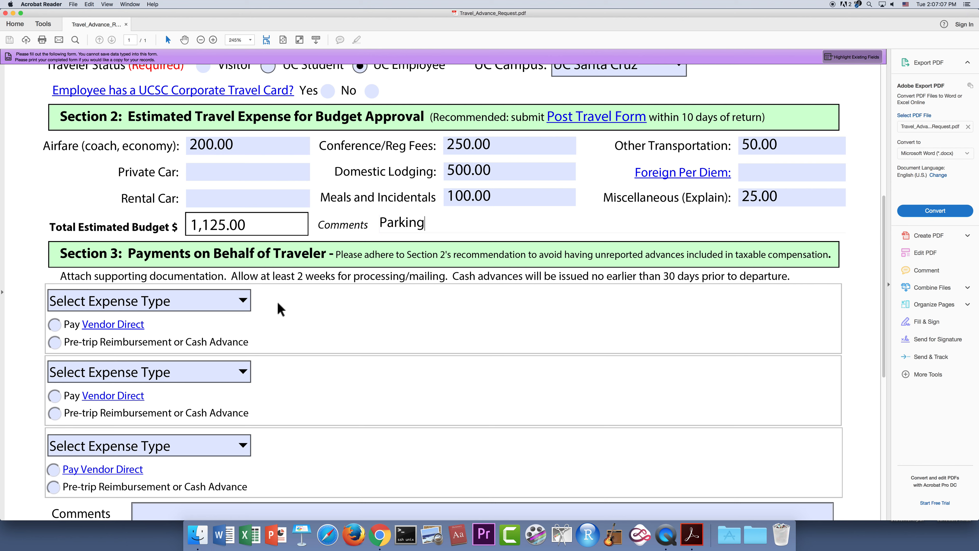
- Choose Conference / Reg Fee for the first payment row and enter vendor 'Conference Vendor'
click(243, 301)
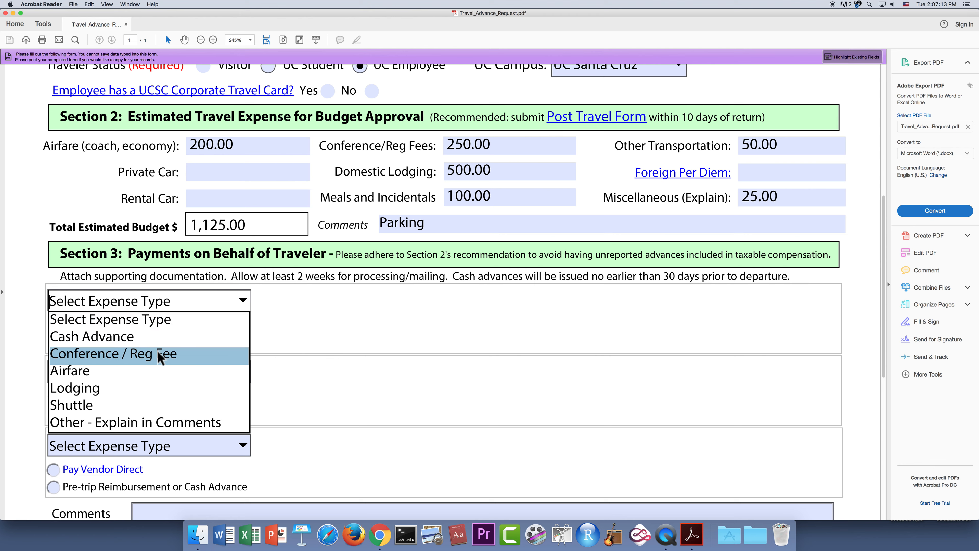
click(159, 359)
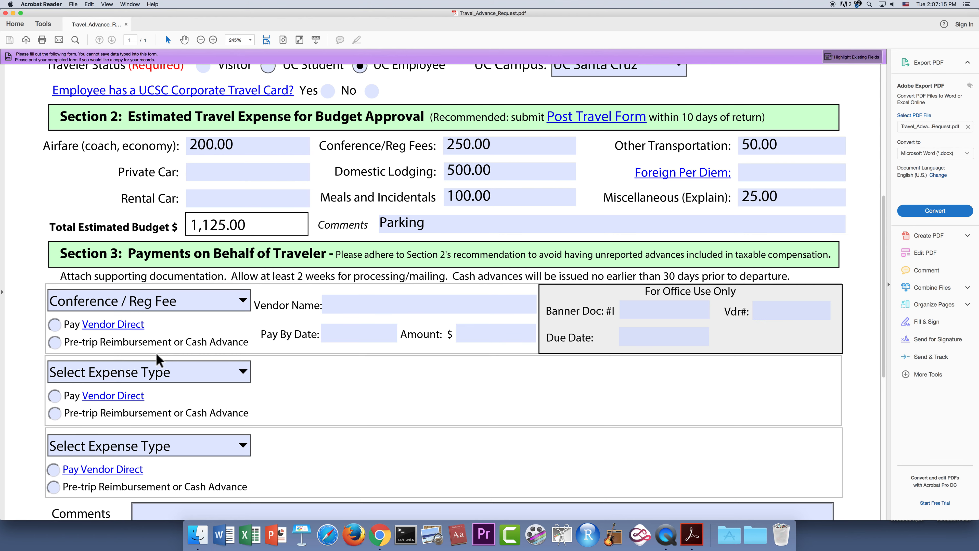
click(374, 304)
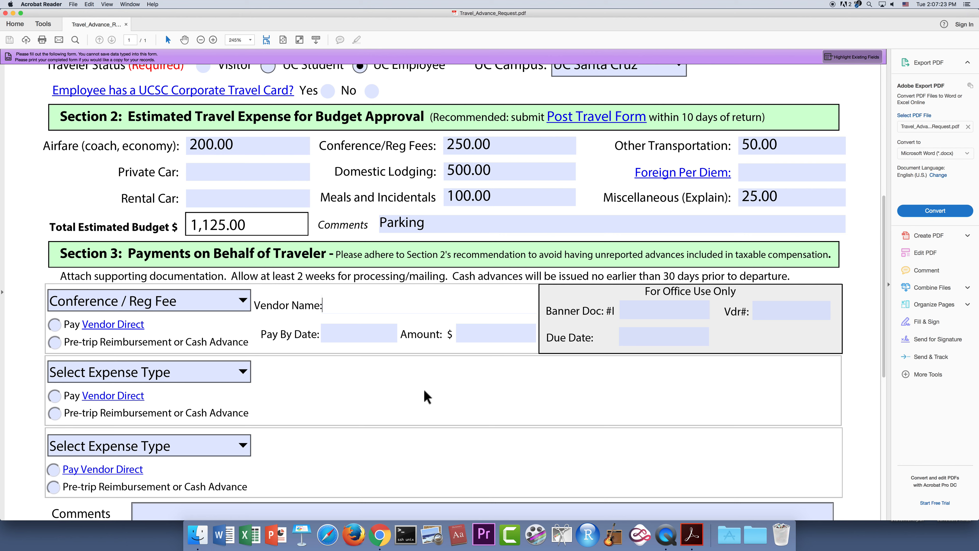
text(Conference Vendor)
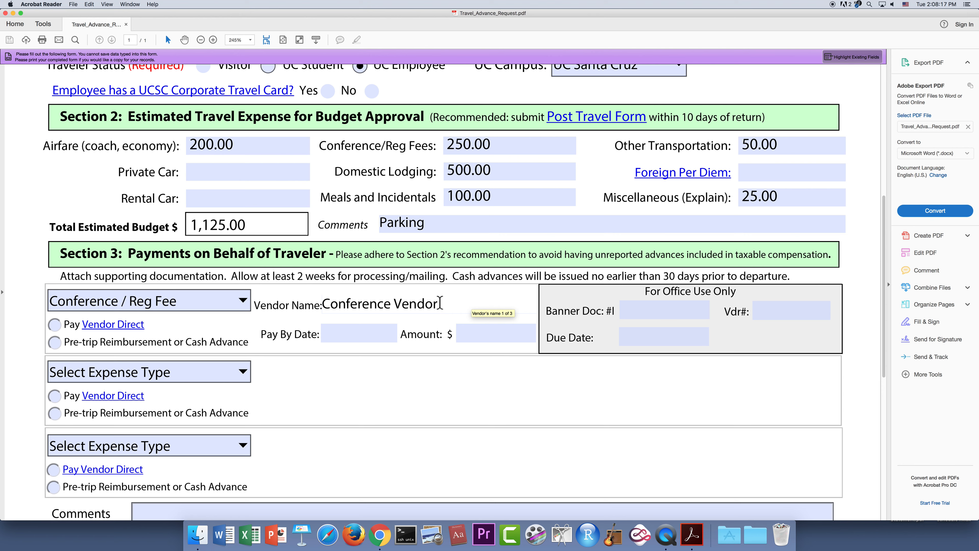
- Replace the first payment's vendor name with 'Conference Vendor'
drag(442, 303, 323, 301)
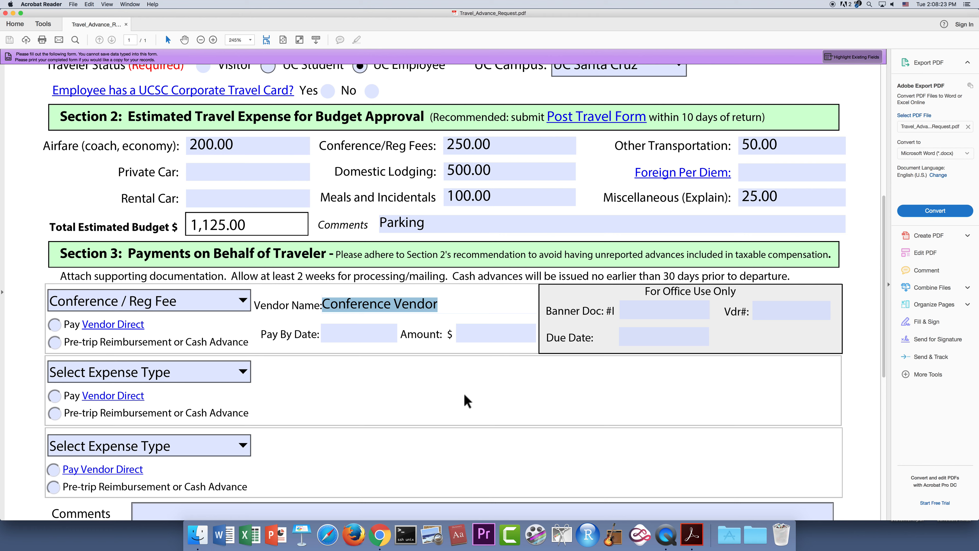
text(Jane Doe)
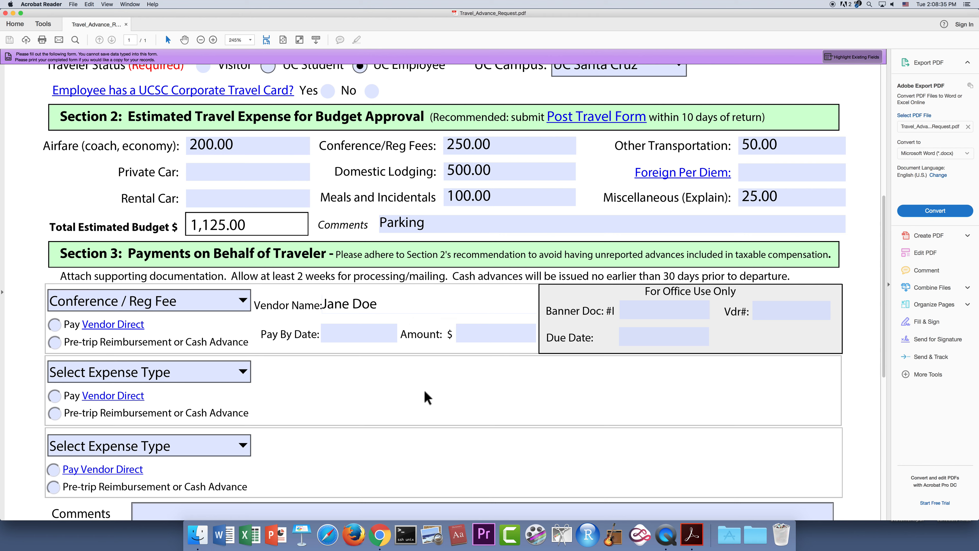
key(BackSpace)
key(BackSpace)
key(BackSpace)
key(BackSpace)
key(BackSpace)
key(BackSpace)
key(BackSpace)
key(BackSpace)
text(Conference Vendor)
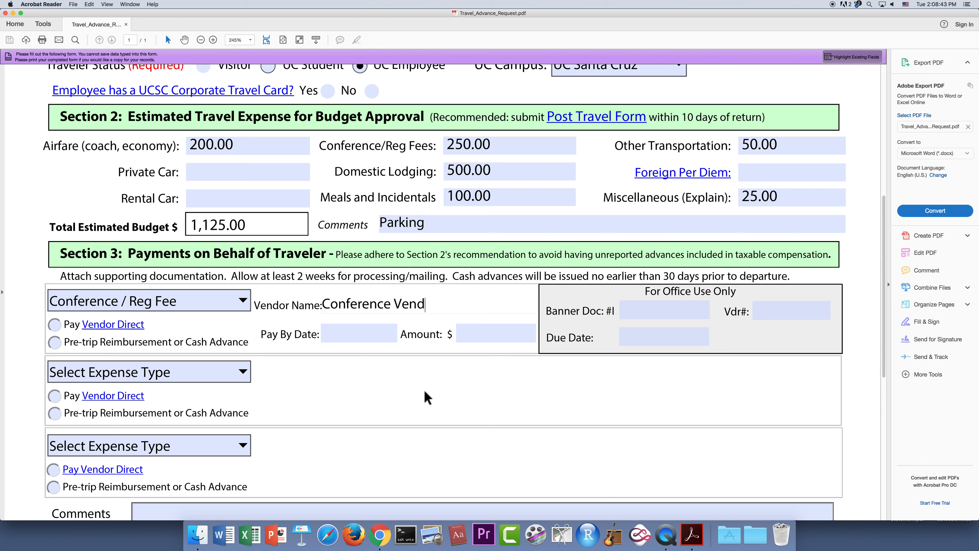
- Set the conference fee to Pay Vendor Direct, pay-by date ASAP, amount 250
click(55, 325)
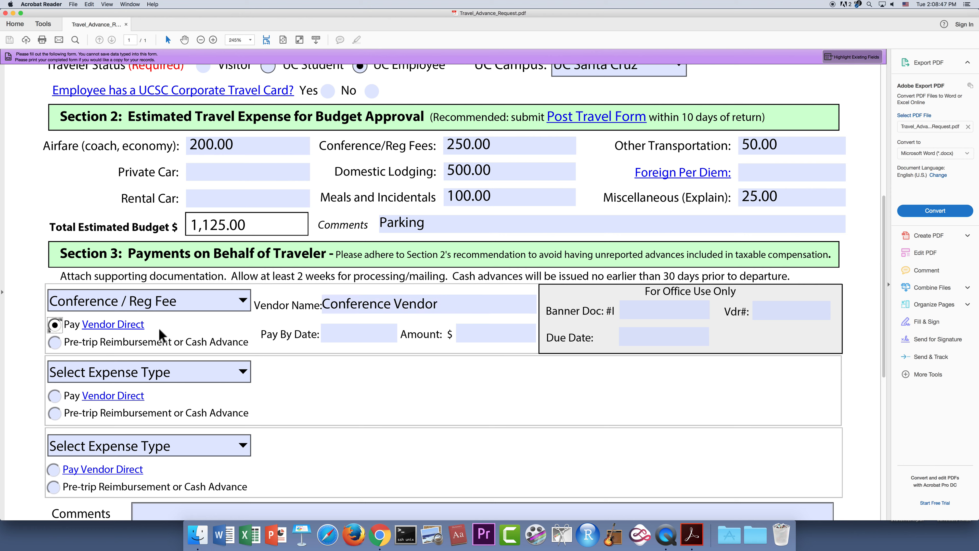
click(341, 335)
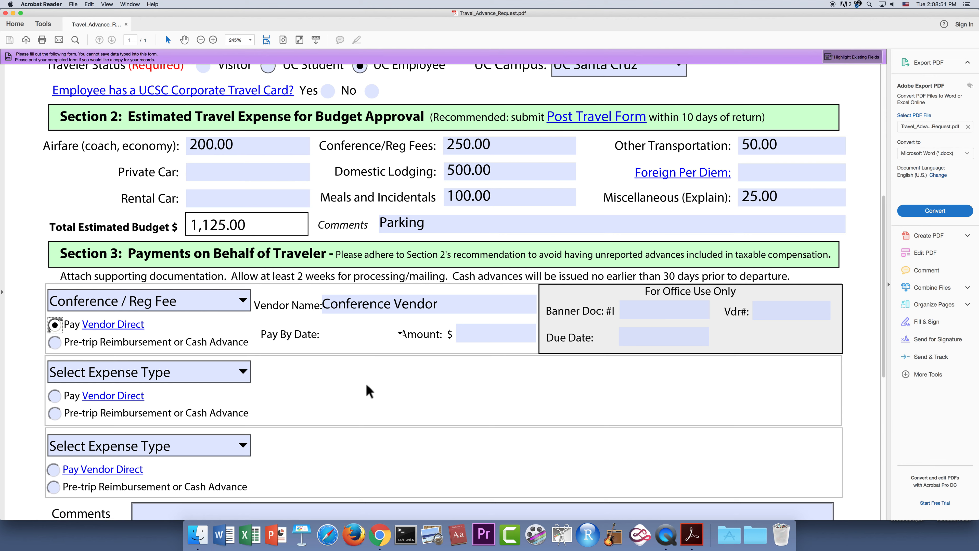
text(ASAP)
click(478, 336)
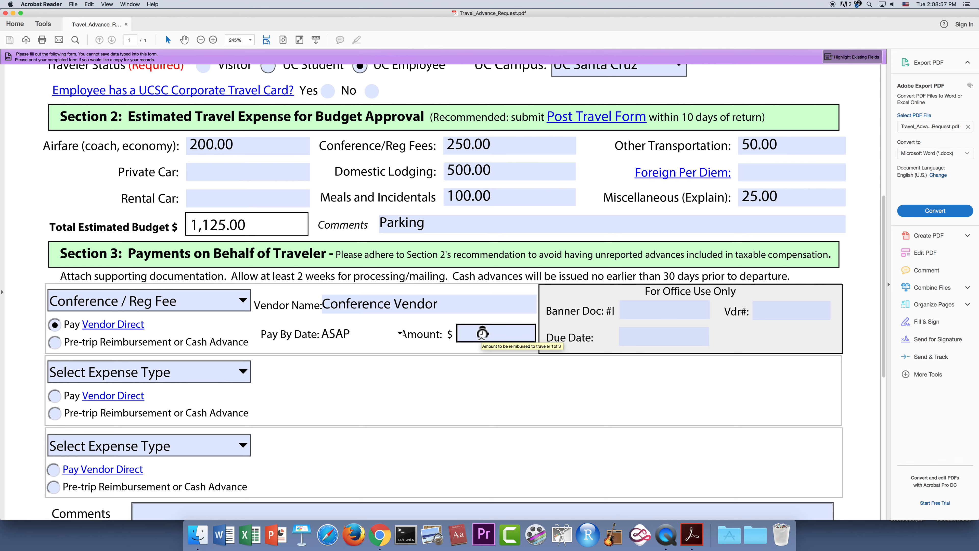
click(482, 333)
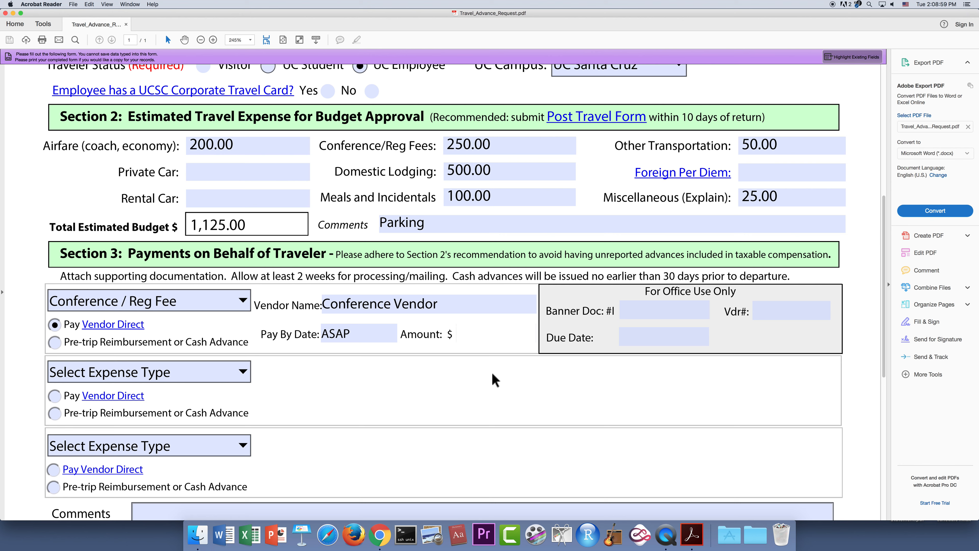
text(250)
click(531, 171)
click(243, 372)
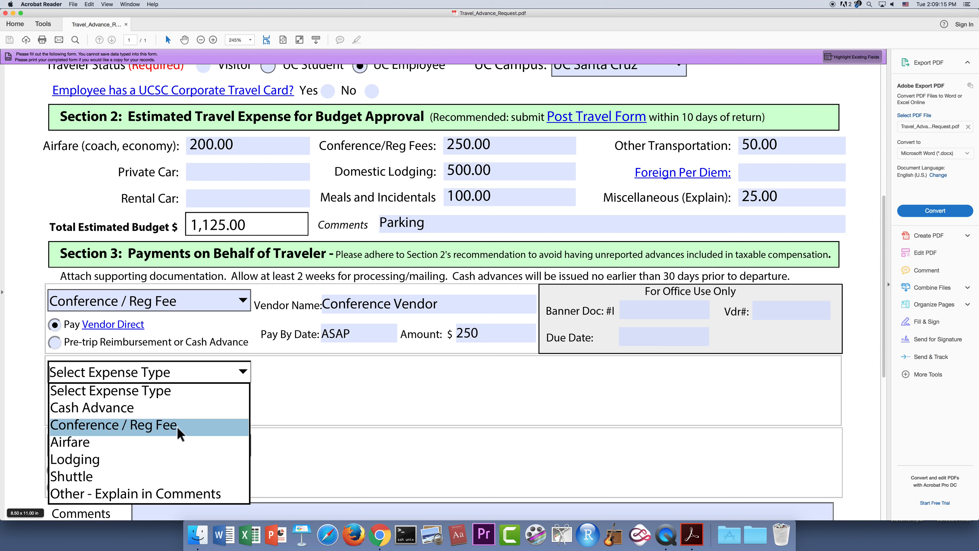
- Choose Airfare as the second expense type and enter the traveler's name as its vendor
click(87, 439)
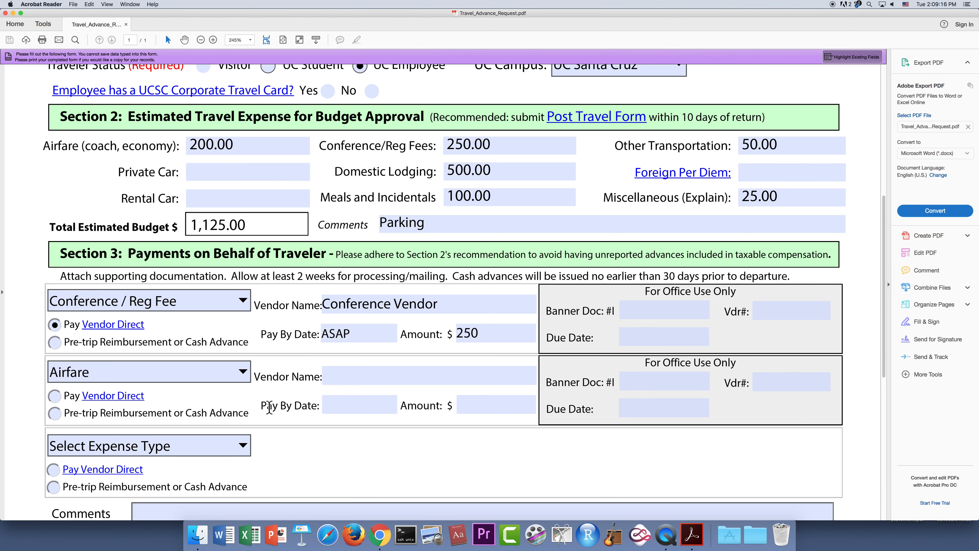
click(363, 377)
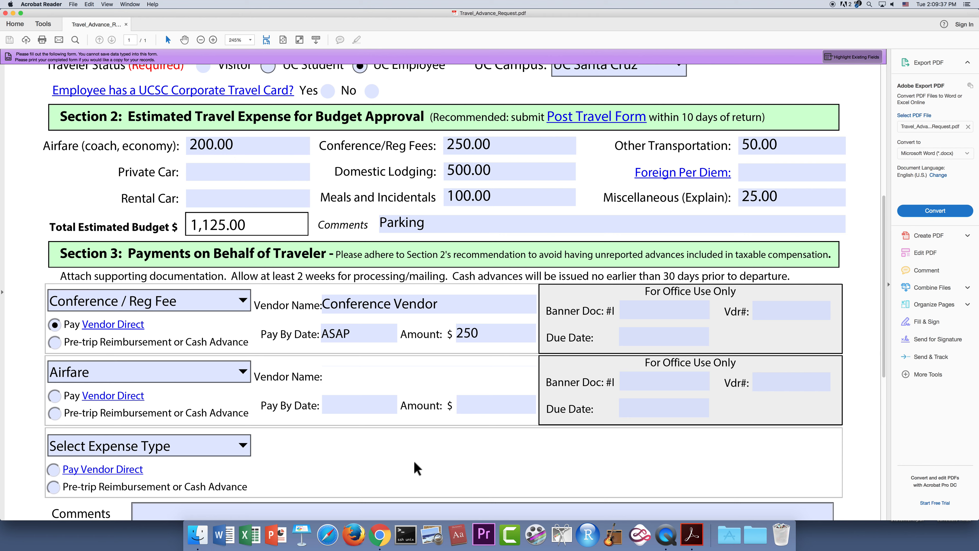
text(Connexxus)
key(BackSpace)
key(BackSpace)
key(BackSpace)
key(BackSpace)
key(BackSpace)
key(BackSpace)
key(BackSpace)
key(BackSpace)
key(BackSpace)
text(Jane Doe)
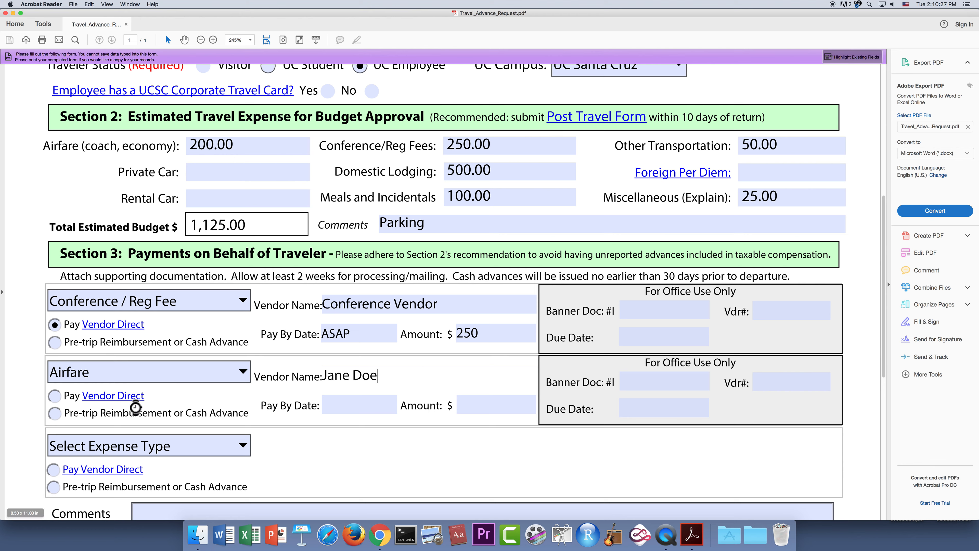
- Mark Airfare as Pre-trip Reimbursement or Cash Advance, pay-by date ASAP, amount 200
click(55, 414)
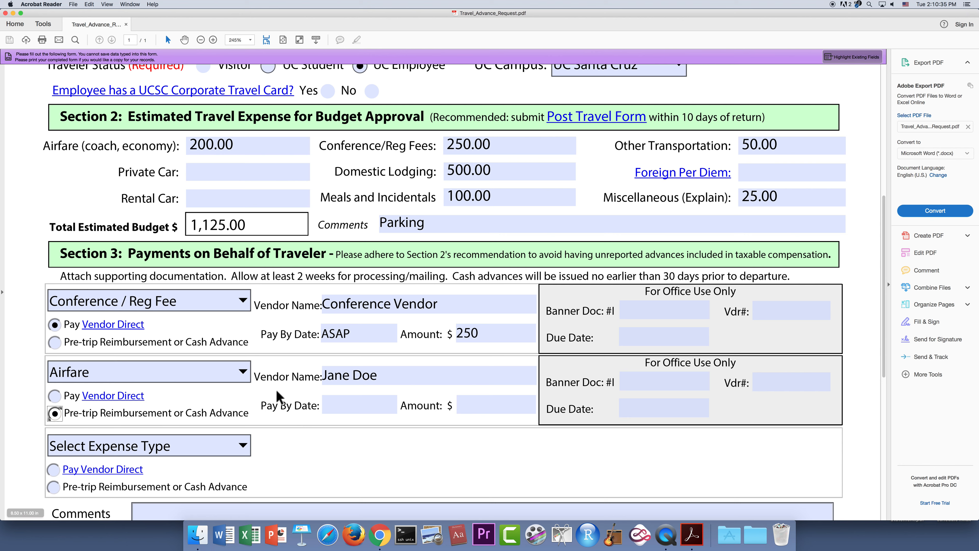
click(369, 380)
click(351, 405)
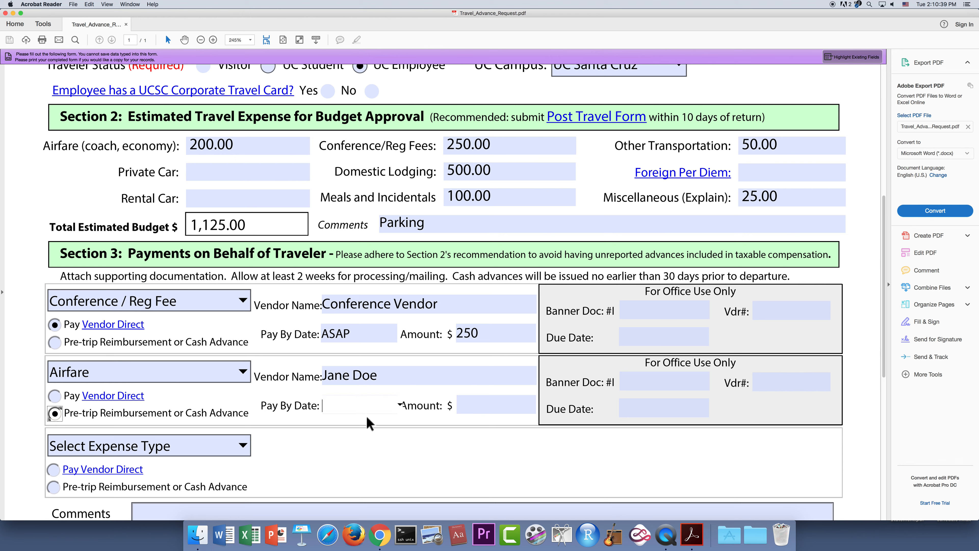
text(ASAP)
click(465, 405)
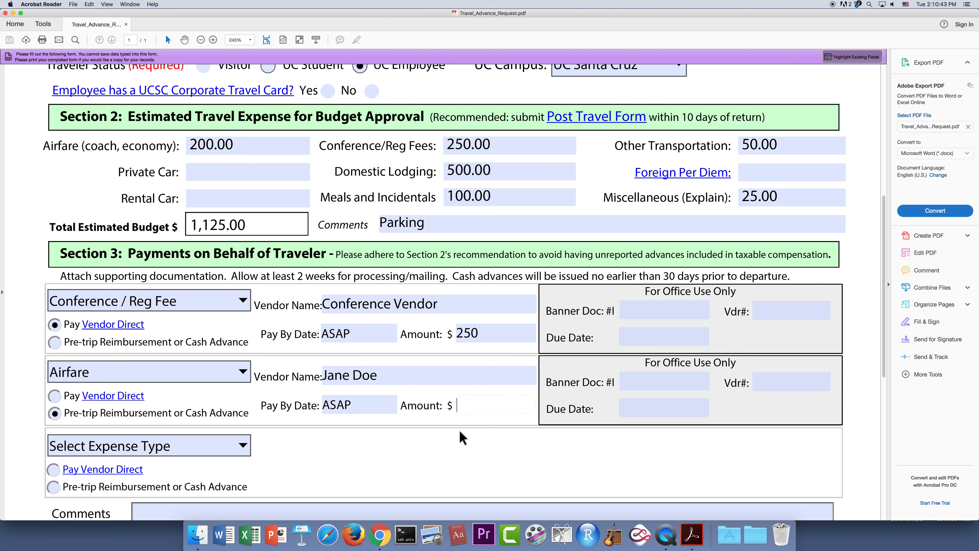
text(200)
scroll(422, 437, down, 3)
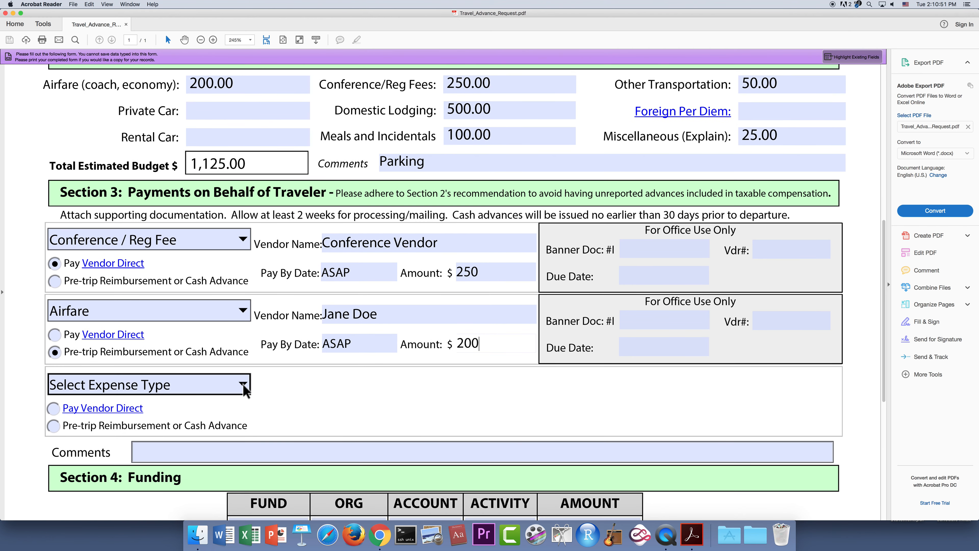
click(243, 384)
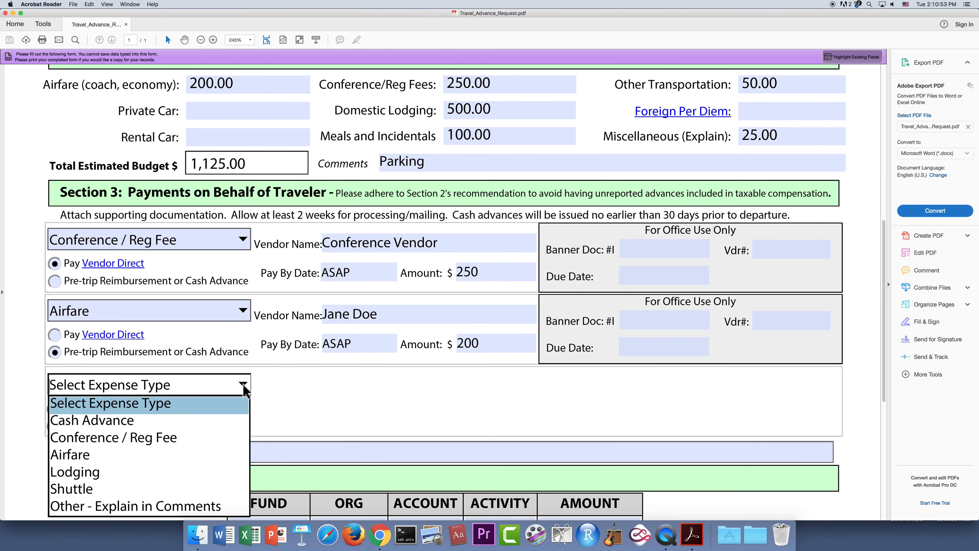
- Choose Cash Advance as the third expense type with the traveler's name as vendor
click(116, 425)
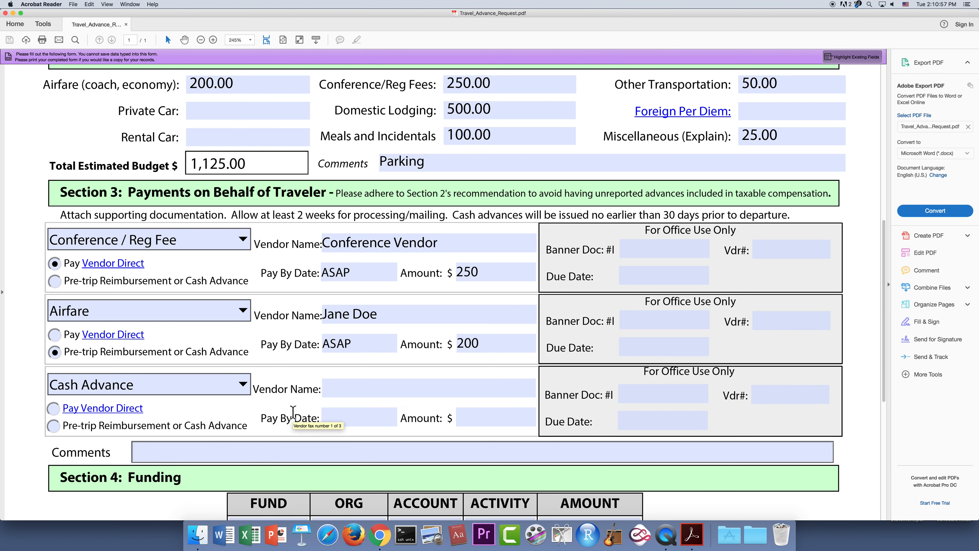
click(364, 389)
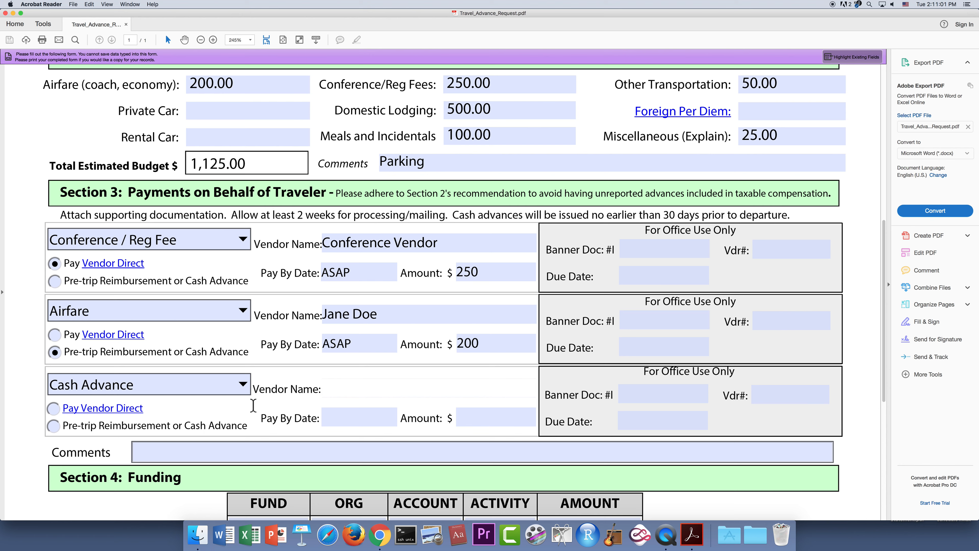
text(Jane Doe)
- Mark the cash advance as pre-trip reimbursement, pay-by date ASAP, amount 200
click(55, 427)
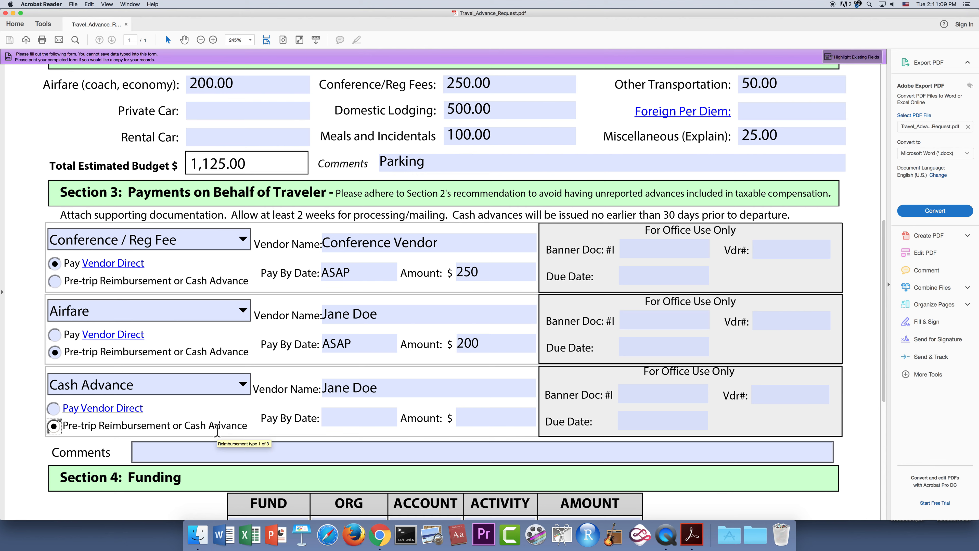
click(347, 418)
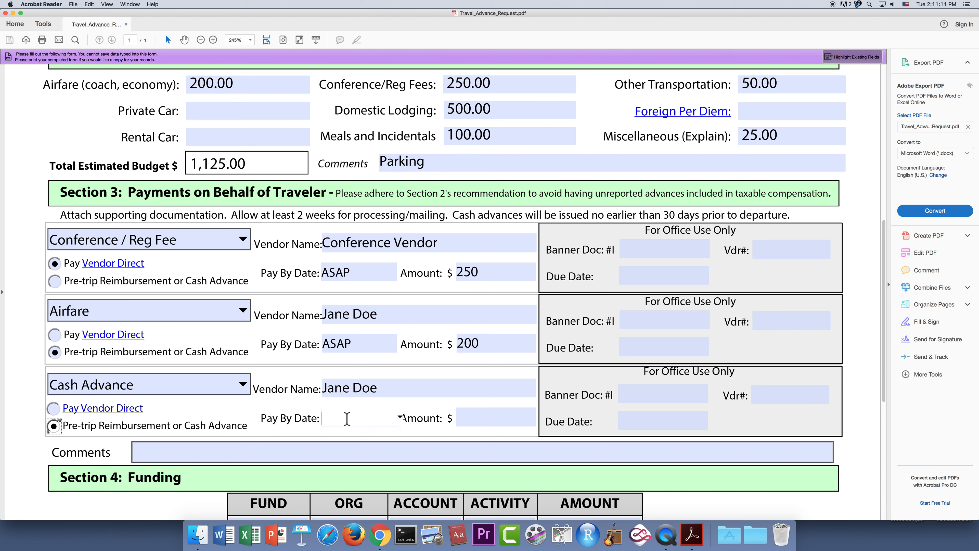
text(ASAP)
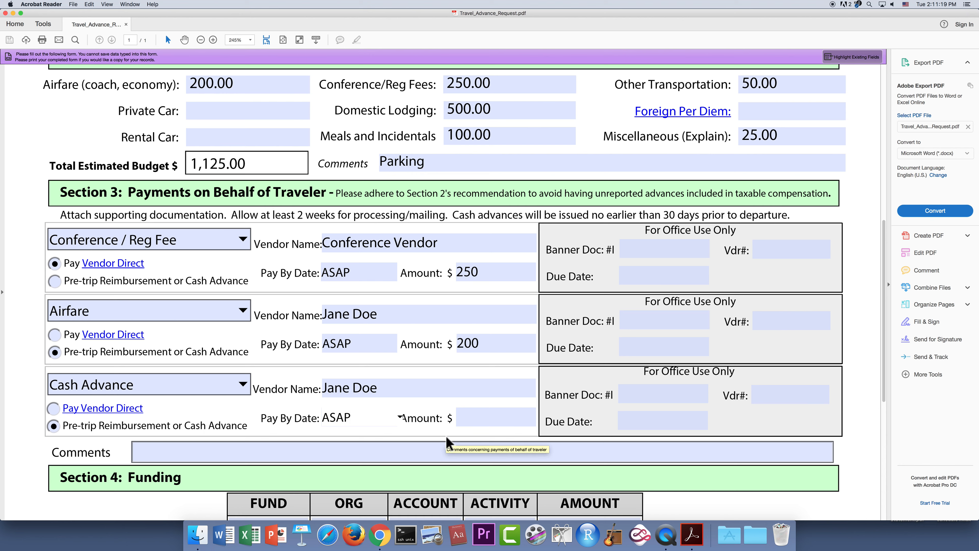
click(459, 417)
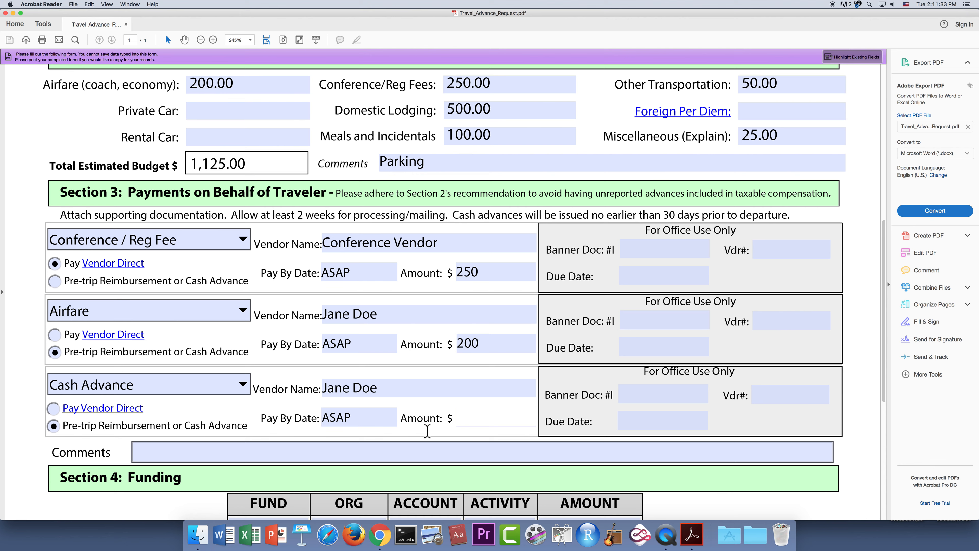
text(200)
click(411, 449)
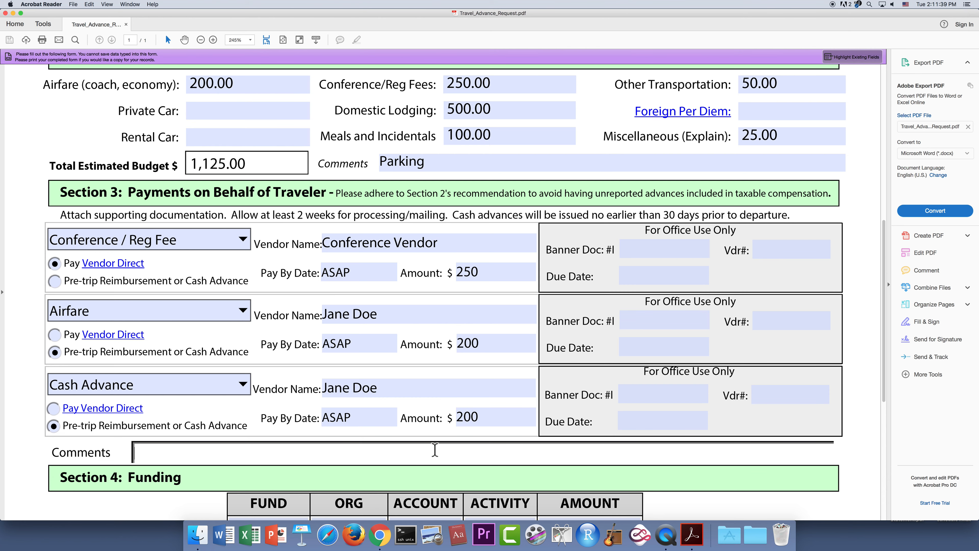
scroll(435, 449, down, 3)
scroll(435, 448, down, 2)
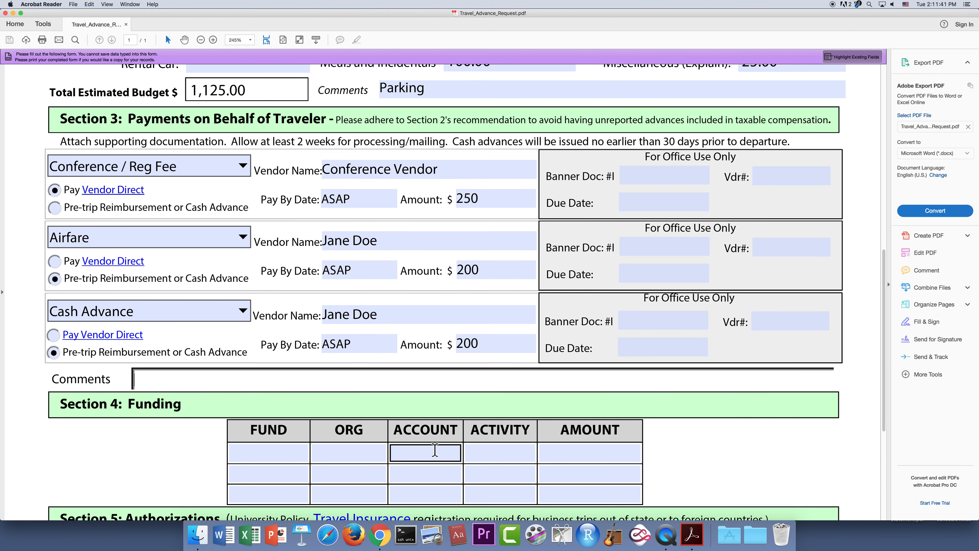
scroll(692, 446, down, 2)
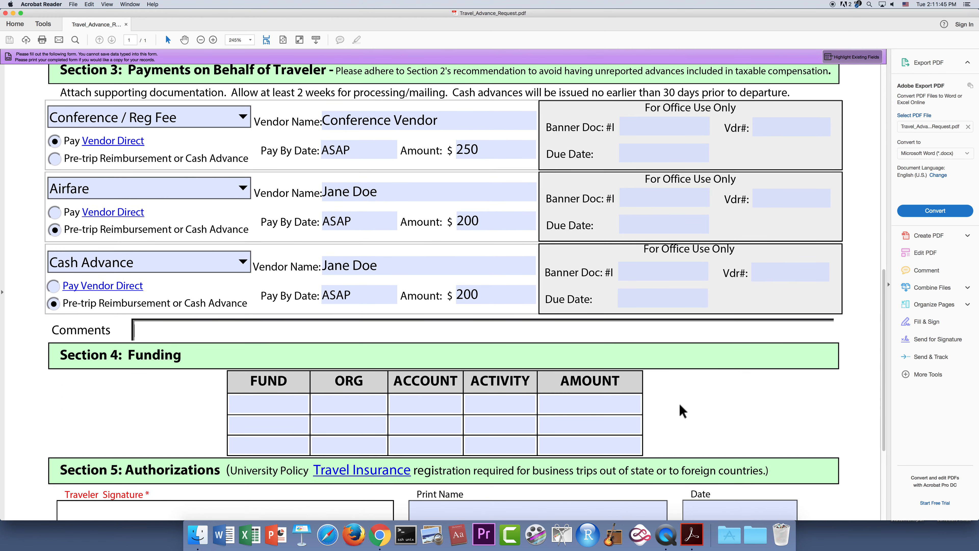
scroll(671, 411, up, 15)
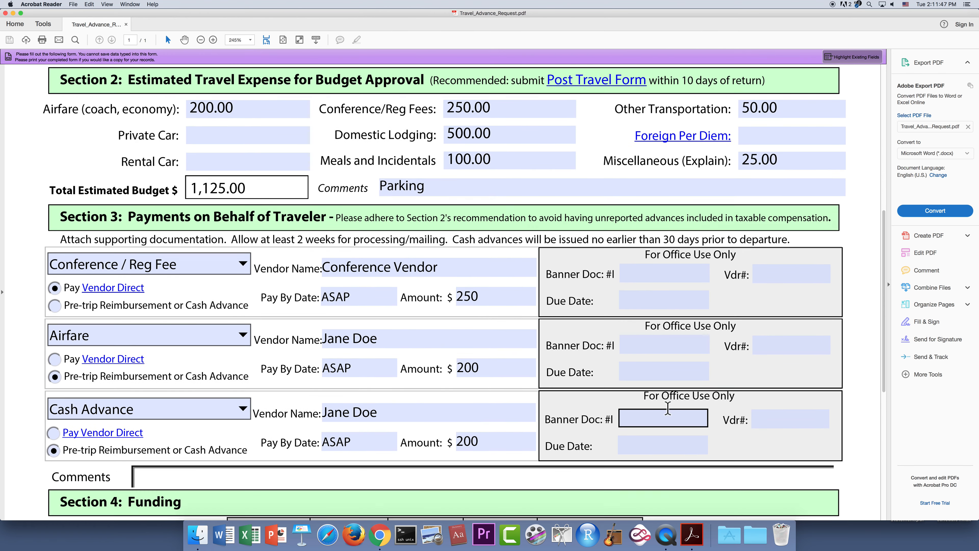
scroll(668, 407, down, 10)
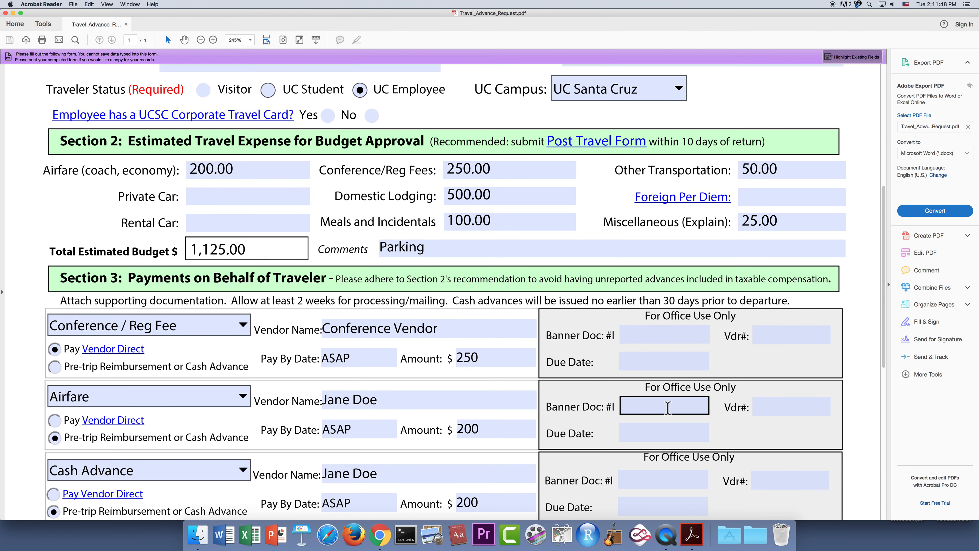
scroll(673, 442, down, 1)
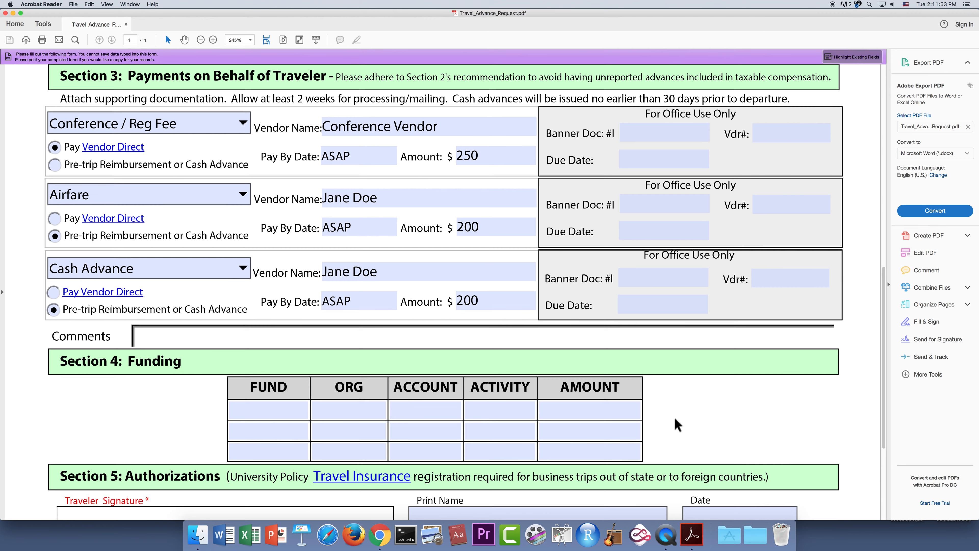
scroll(677, 422, up, 11)
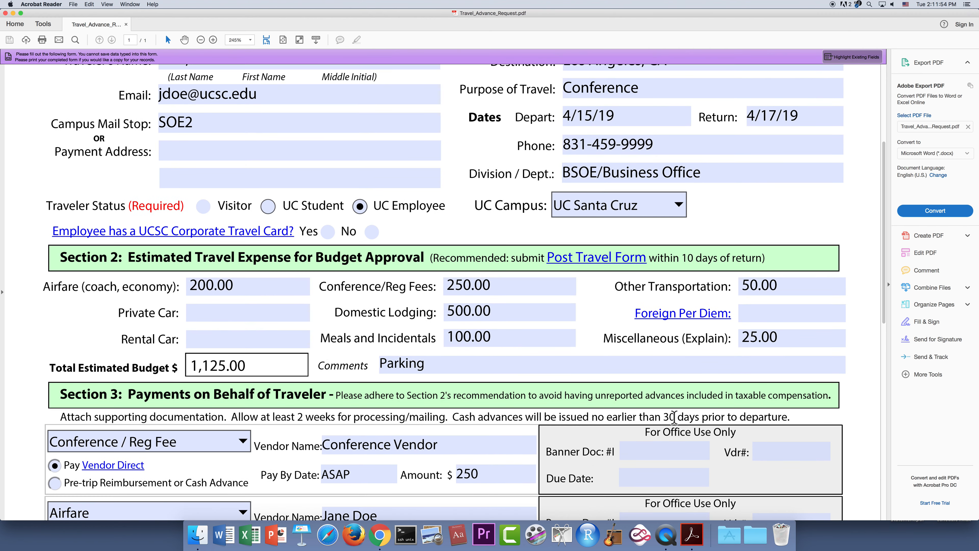
scroll(674, 417, up, 5)
scroll(674, 417, down, 18)
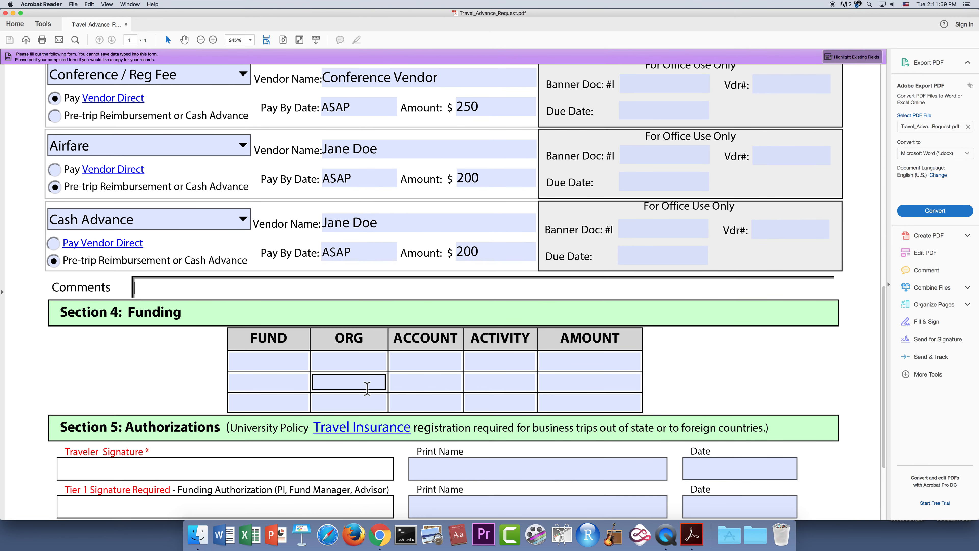
click(272, 365)
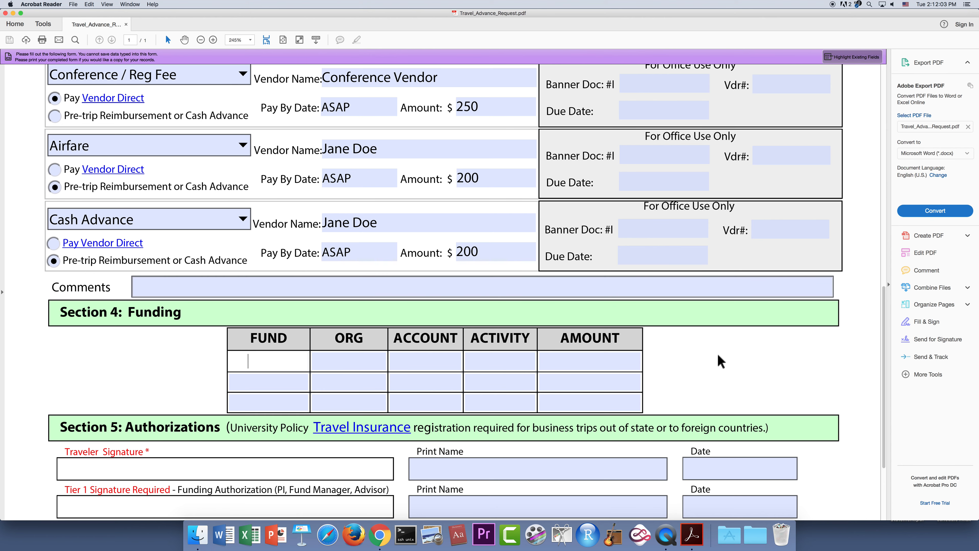
- Enter fund 12345 and org 123456 on the first funding line
text(12345)
click(339, 355)
text(123)
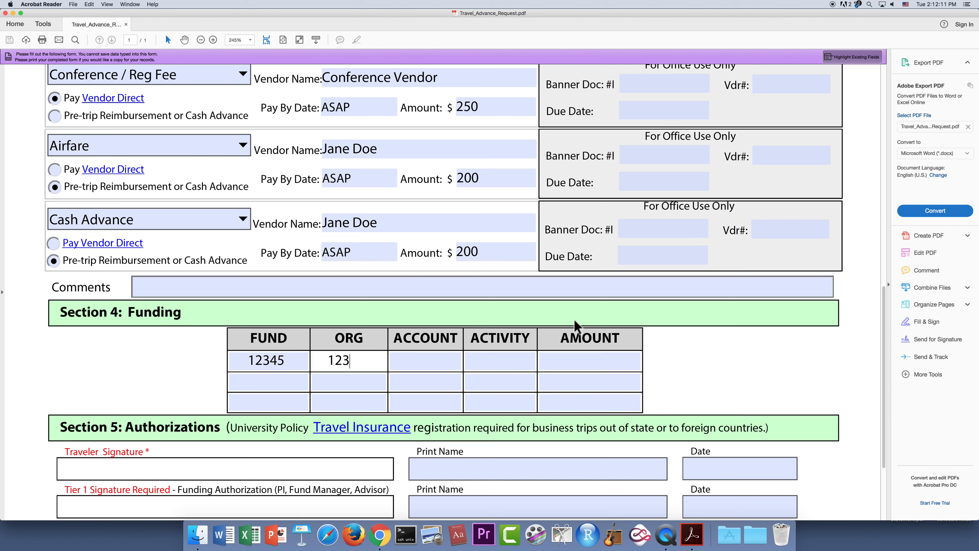
text(456)
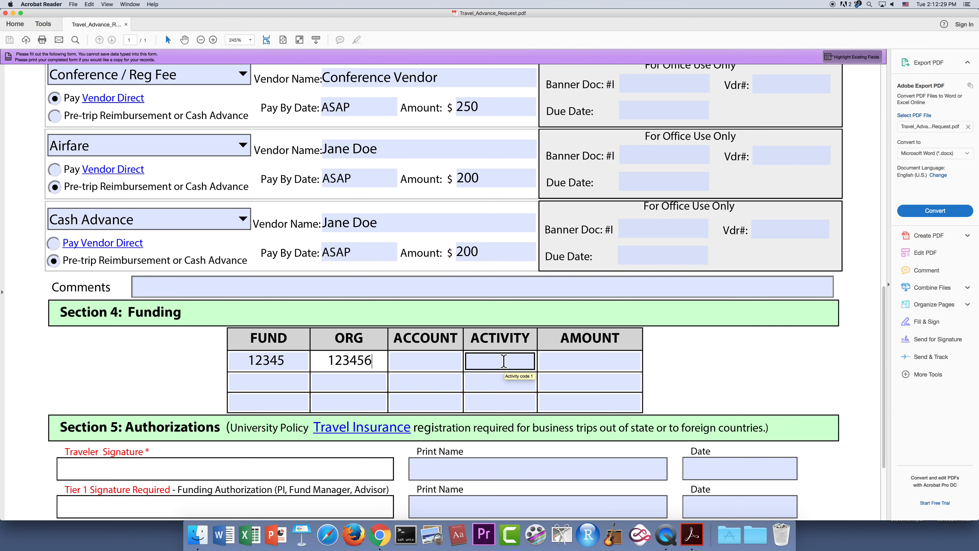
- Check the 250, 200 and 200 payments and enter their 650 total as the funding amount
click(581, 361)
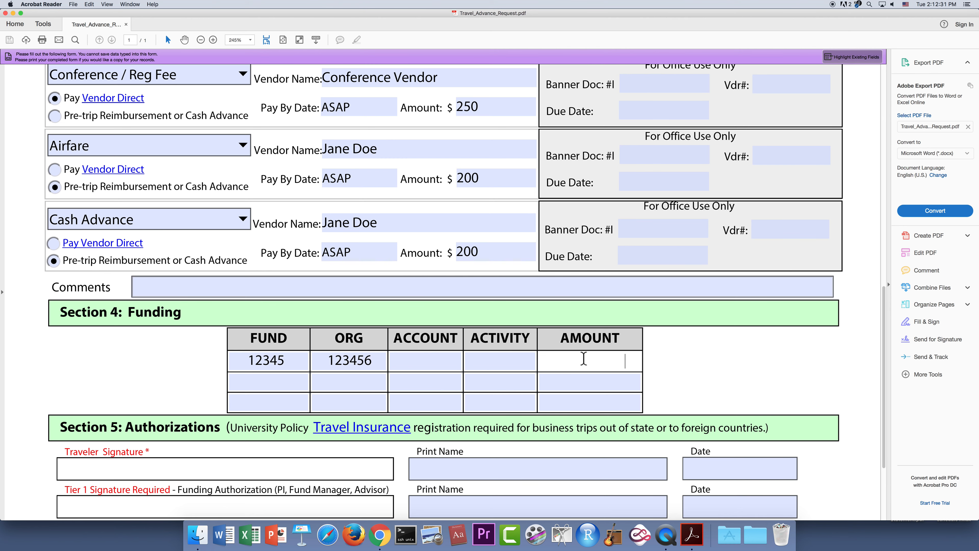
scroll(673, 376, up, 3)
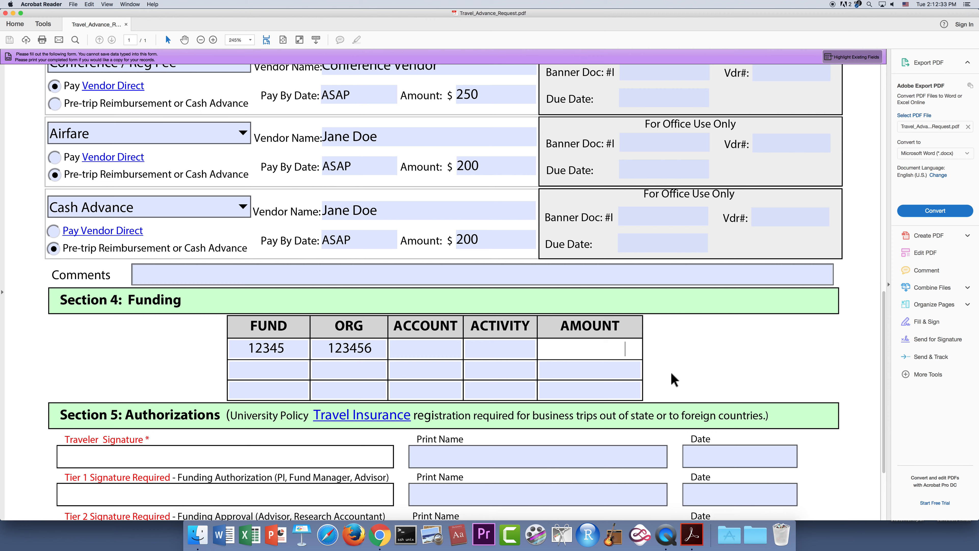
scroll(673, 376, up, 5)
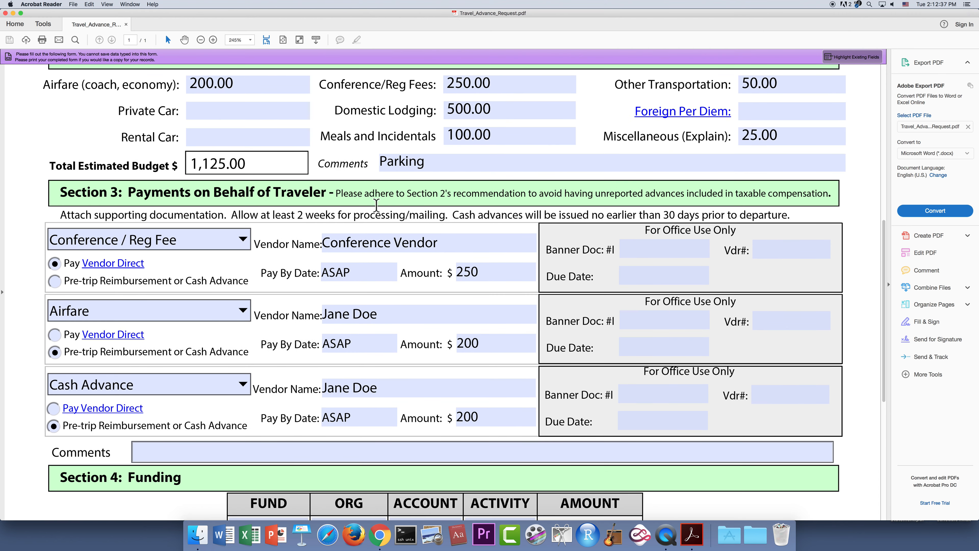
scroll(729, 463, down, 3)
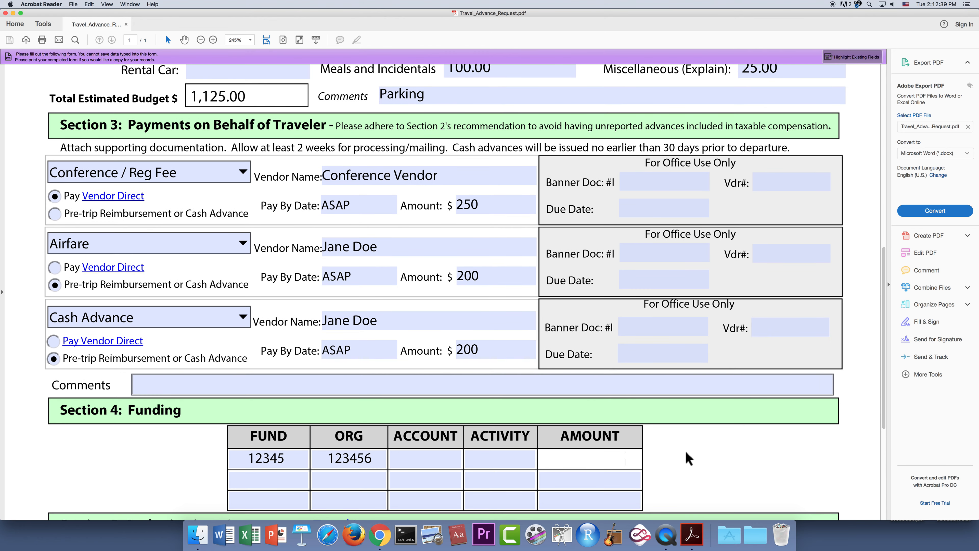
click(486, 201)
click(486, 274)
click(487, 347)
text(650)
scroll(665, 437, down, 2)
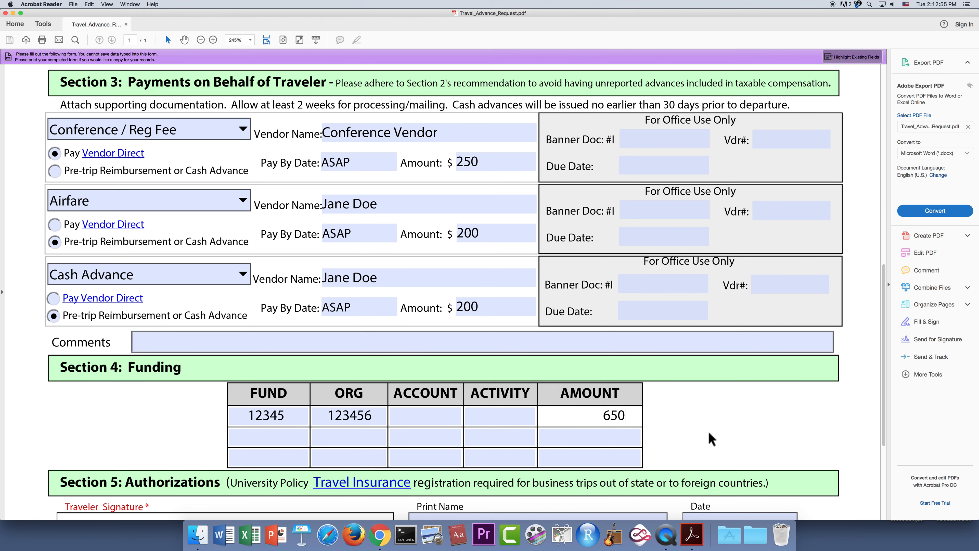
scroll(698, 428, down, 1)
key(Tab)
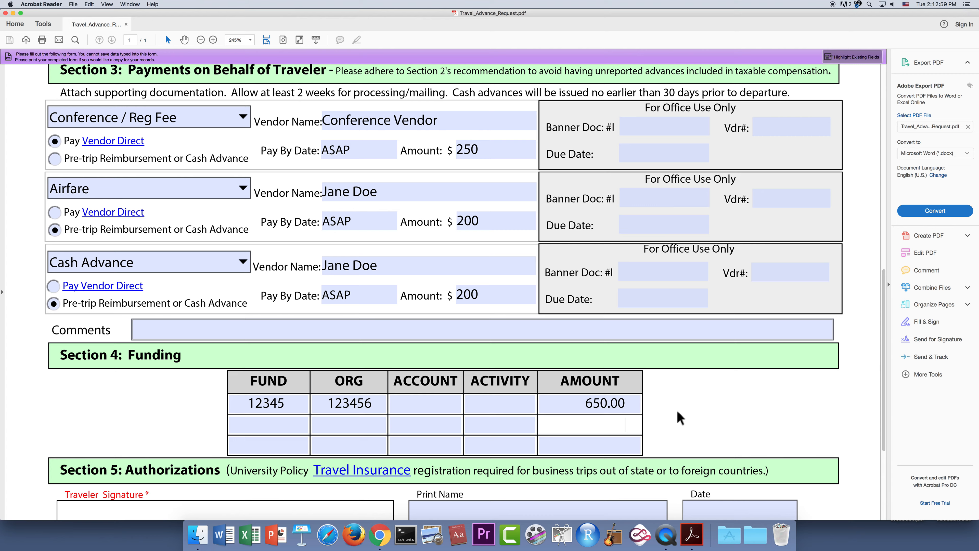
scroll(680, 418, down, 3)
scroll(677, 409, down, 3)
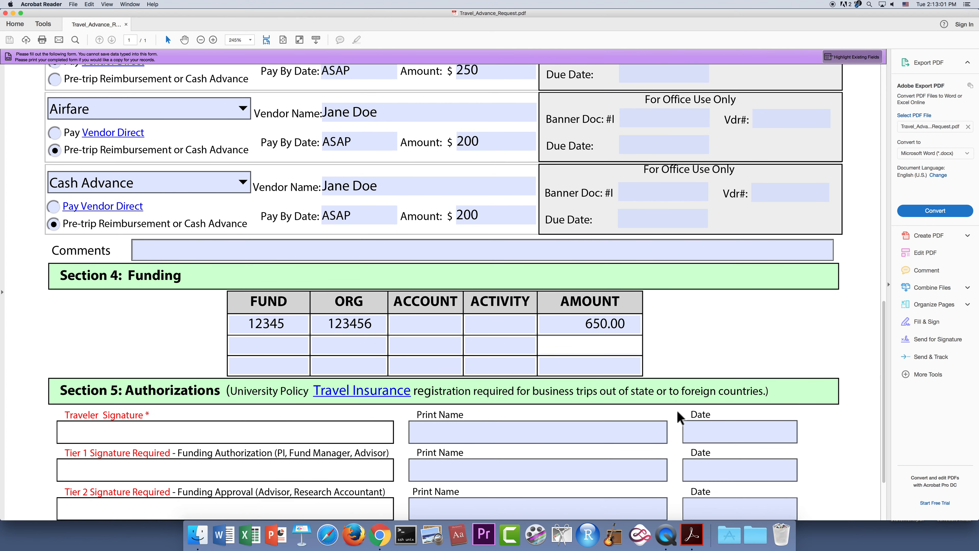
scroll(677, 409, down, 3)
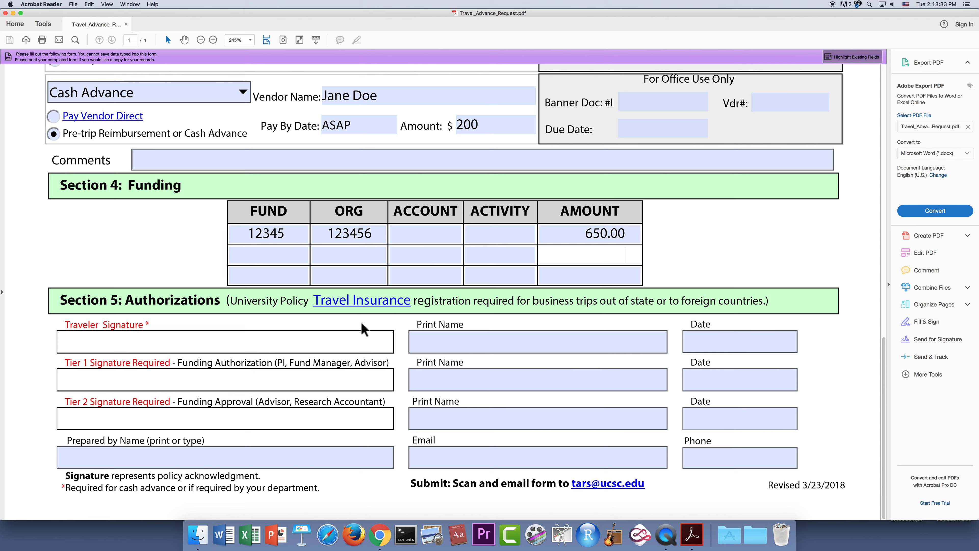
- Enter the traveler's printed name and the date 3/26/19 beside the traveler signature
click(169, 345)
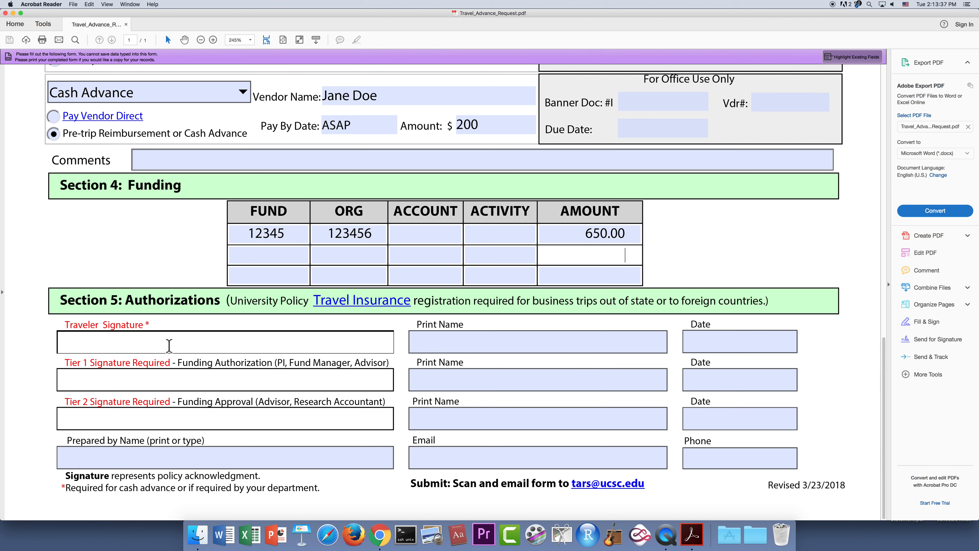
click(468, 345)
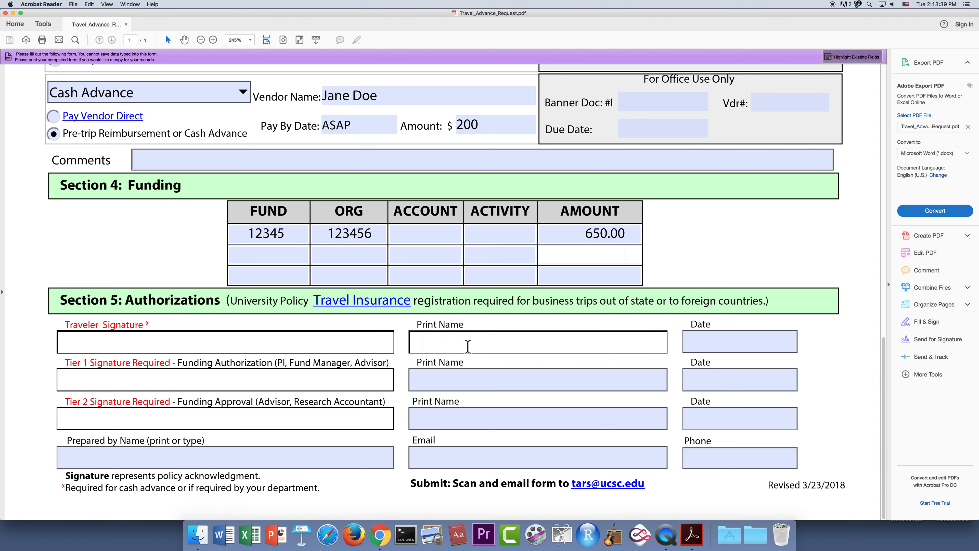
text(Jane Doe)
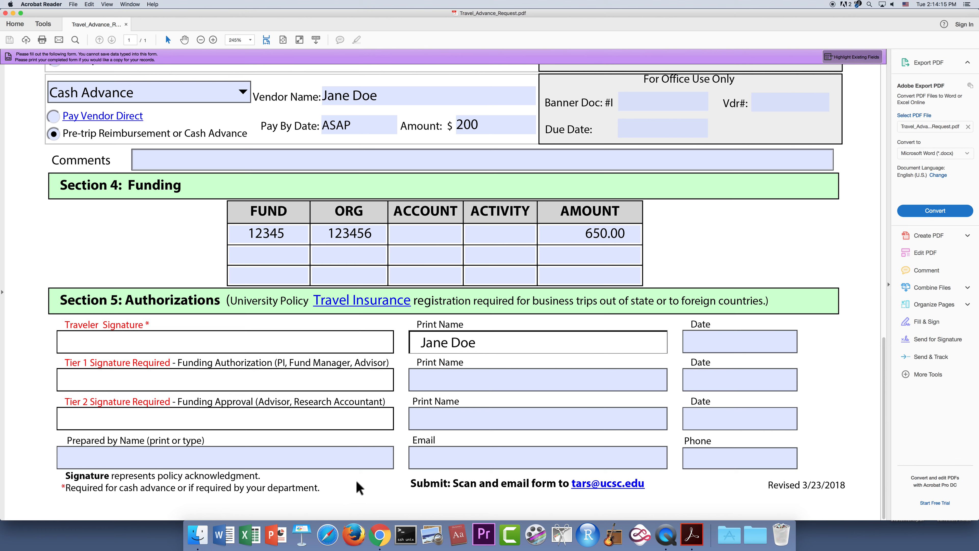
click(713, 344)
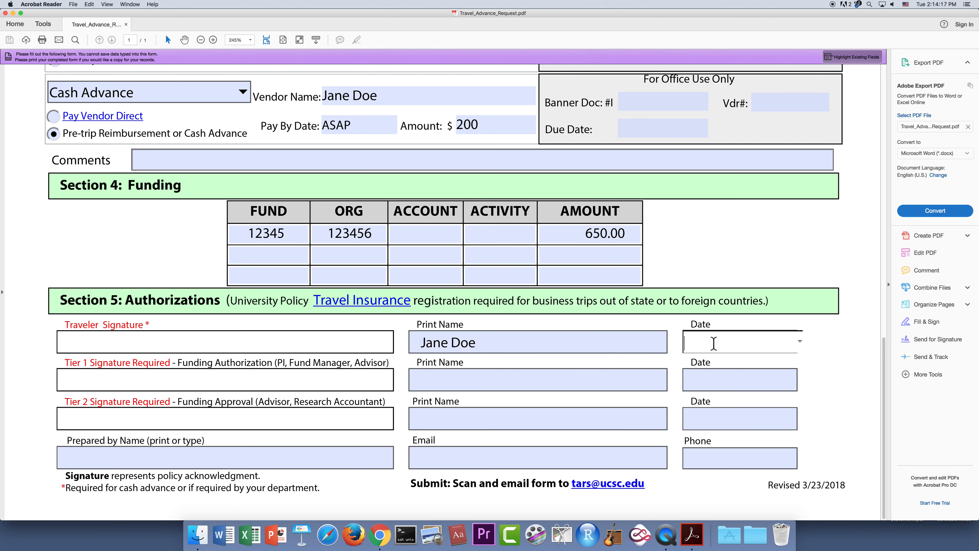
text(3/26/19)
click(358, 254)
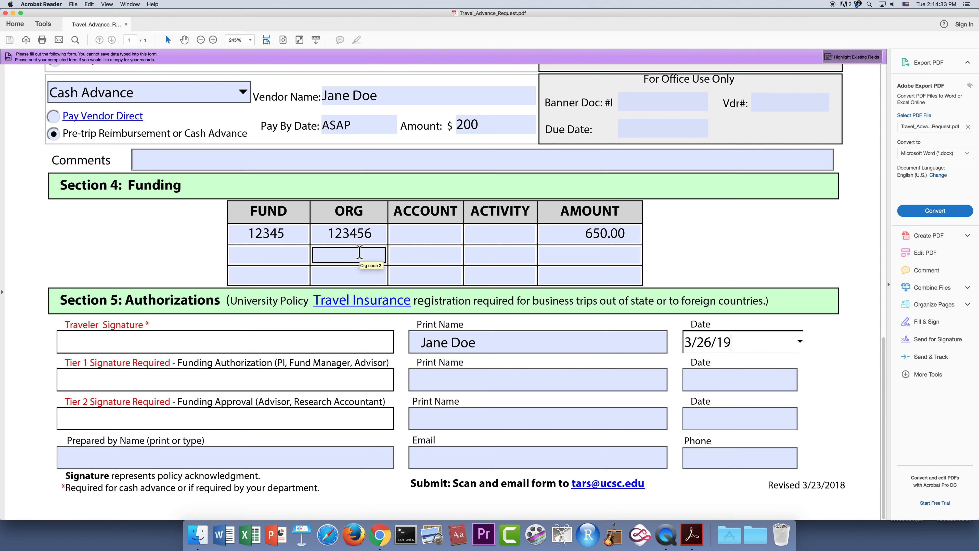
- Review the Tier 1 authorizer and Tier 2 approver name fields, leaving them blank
click(442, 378)
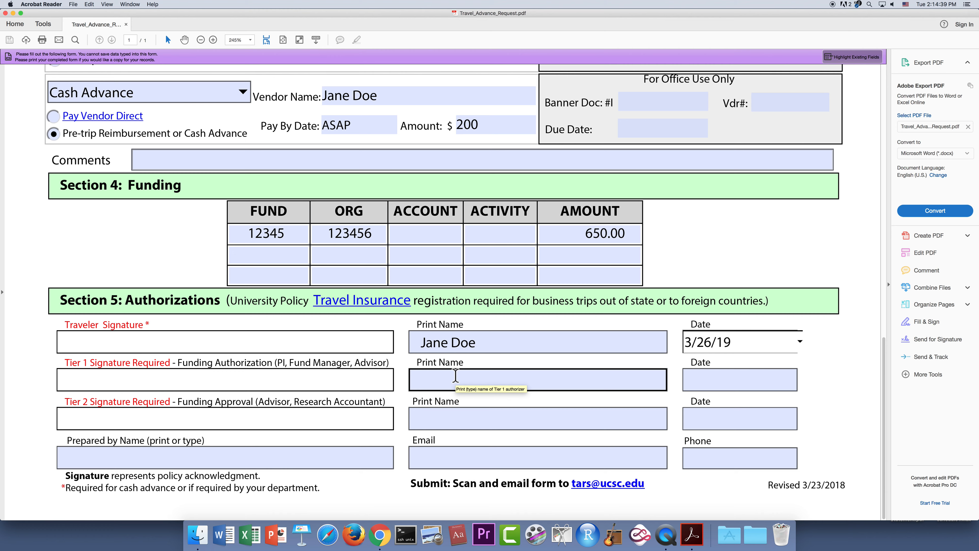
click(506, 415)
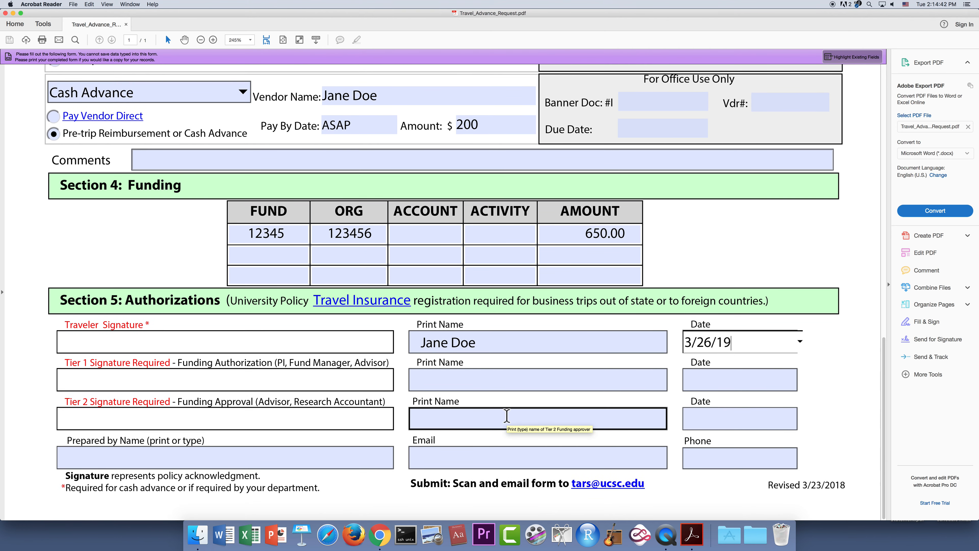
click(506, 380)
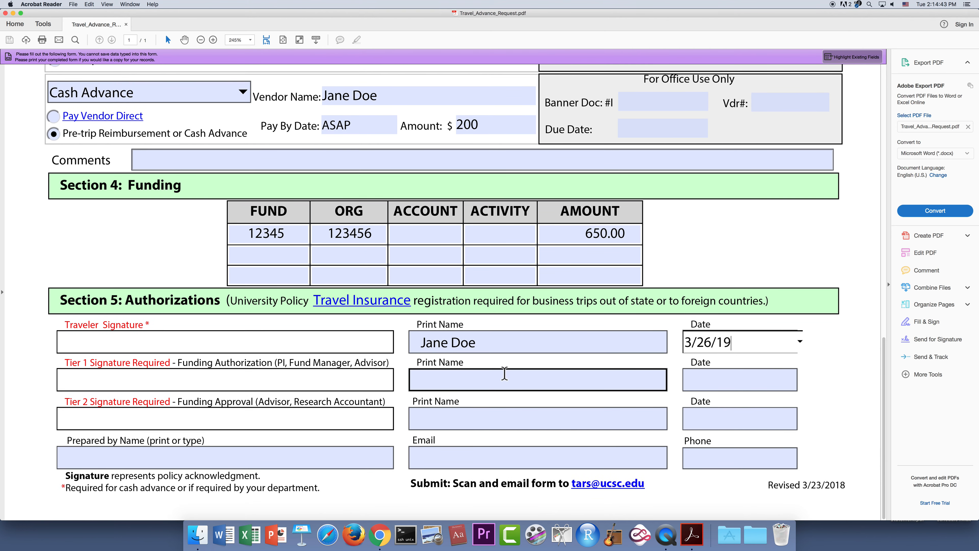
scroll(509, 372, up, 10)
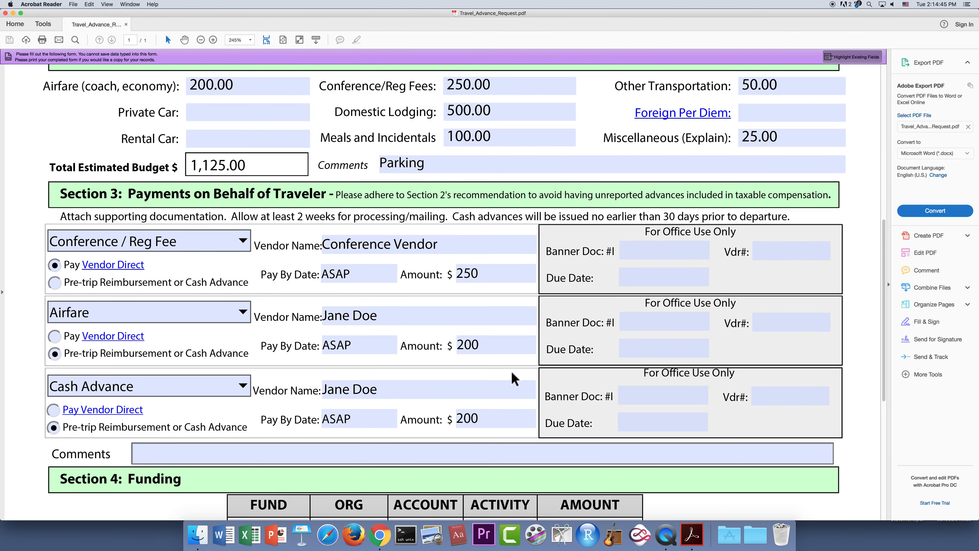
scroll(512, 370, up, 10)
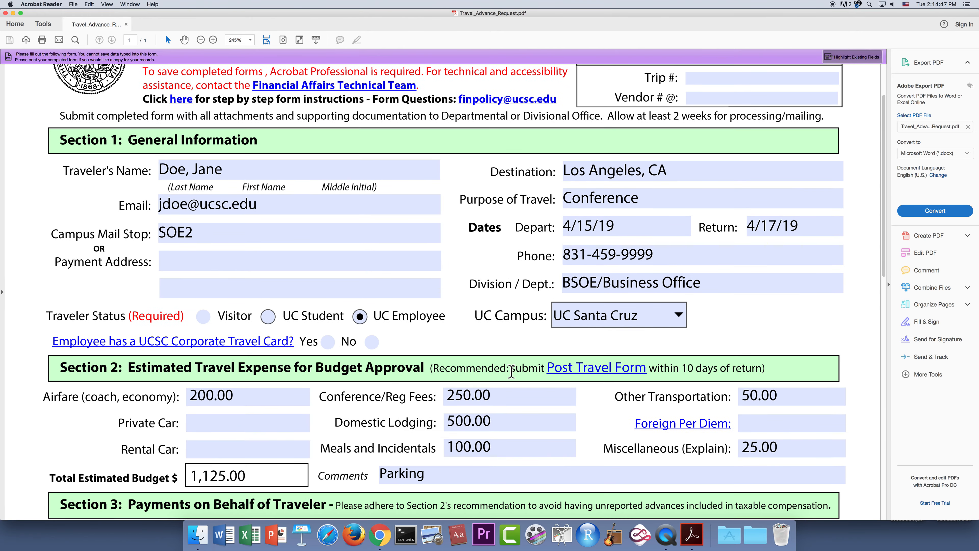
scroll(511, 372, down, 15)
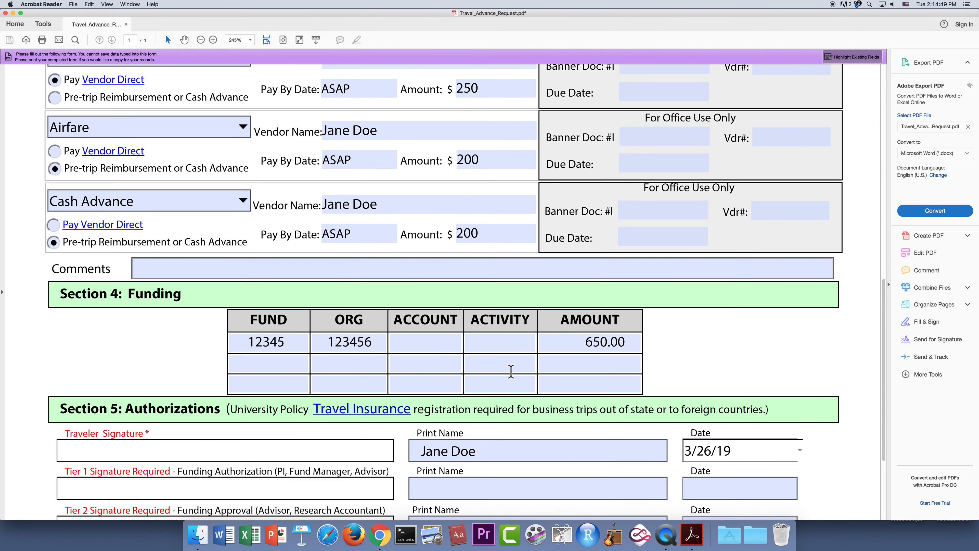
scroll(513, 376, down, 2)
scroll(510, 373, down, 2)
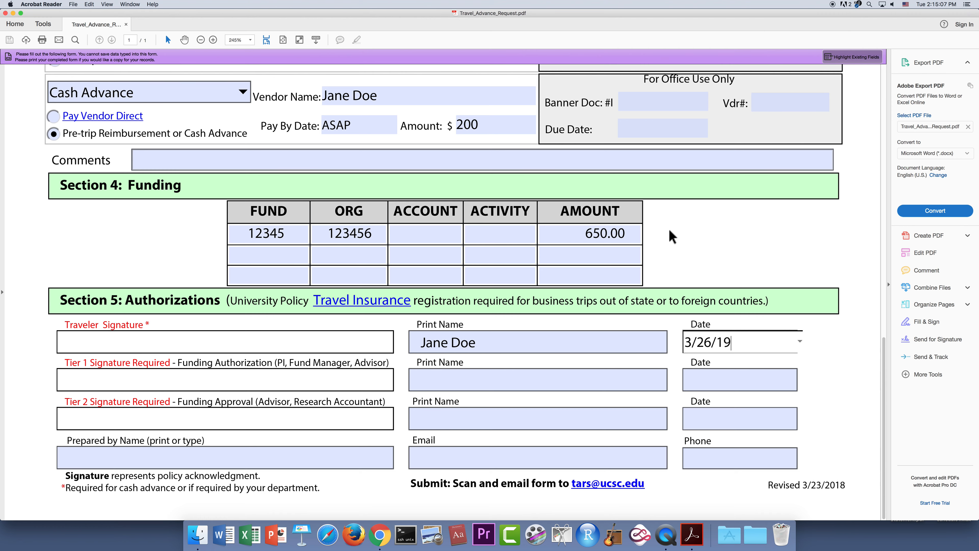
scroll(676, 227, up, 3)
scroll(672, 226, up, 5)
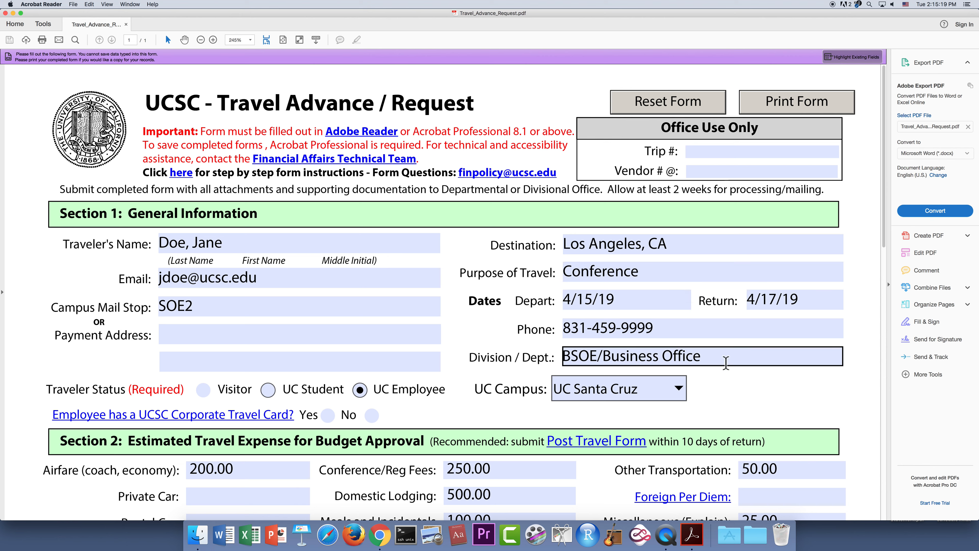
scroll(743, 397, down, 3)
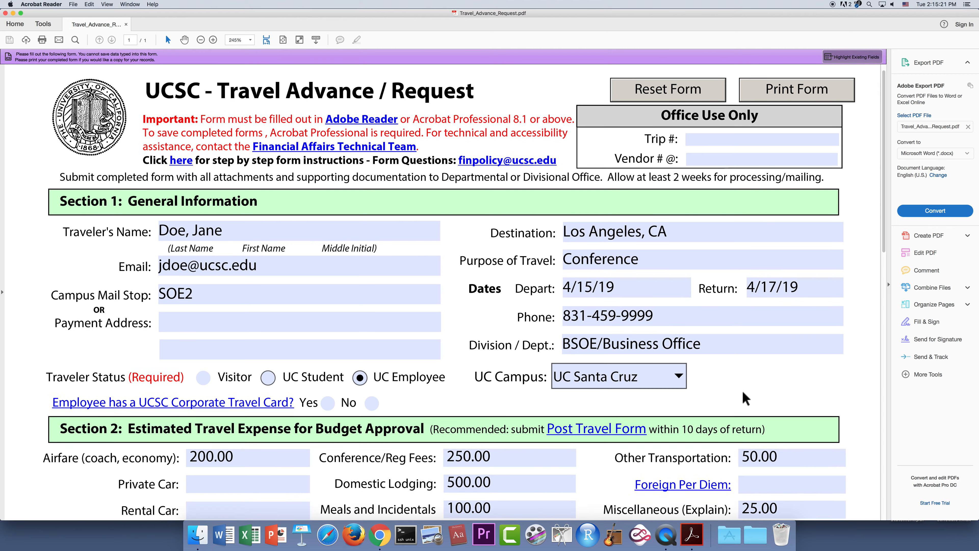
scroll(741, 390, down, 13)
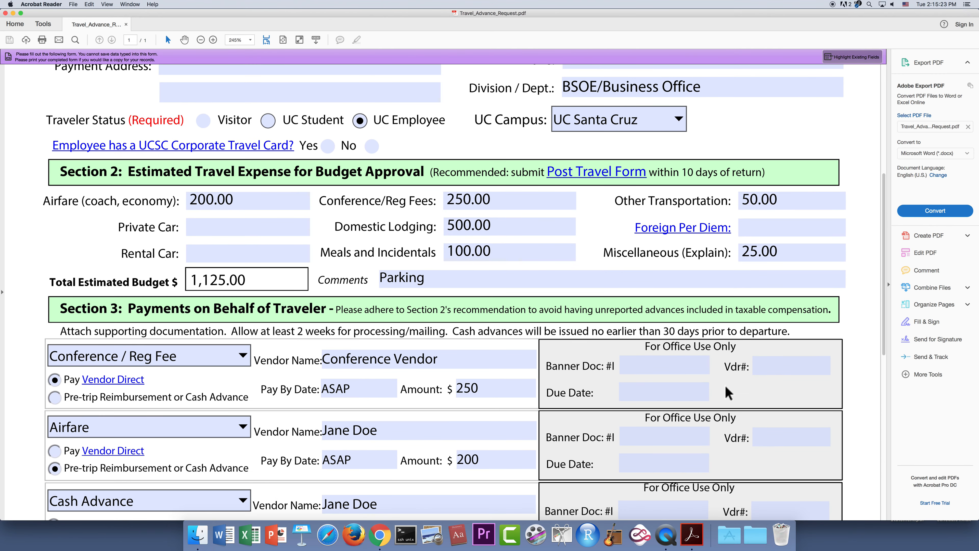
scroll(697, 371, down, 8)
click(500, 297)
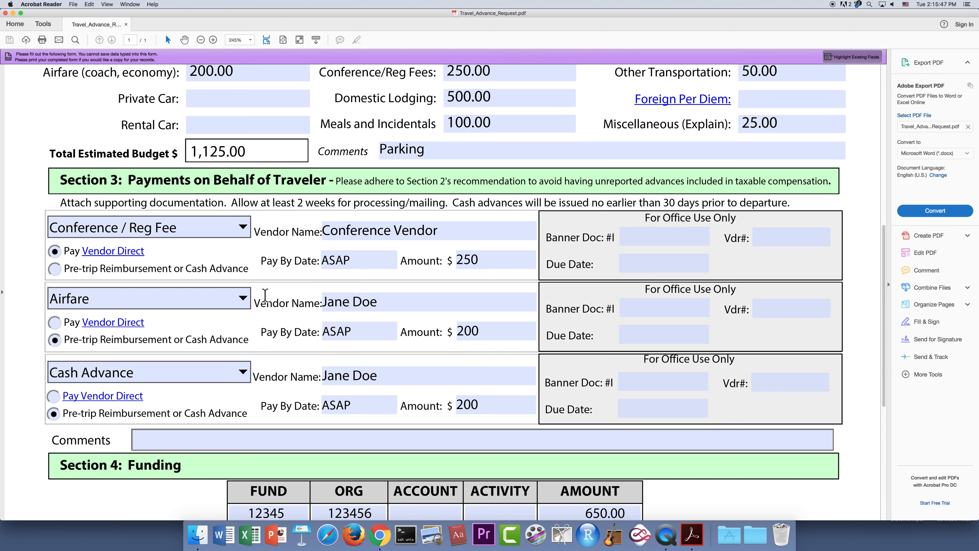
scroll(628, 431, down, 2)
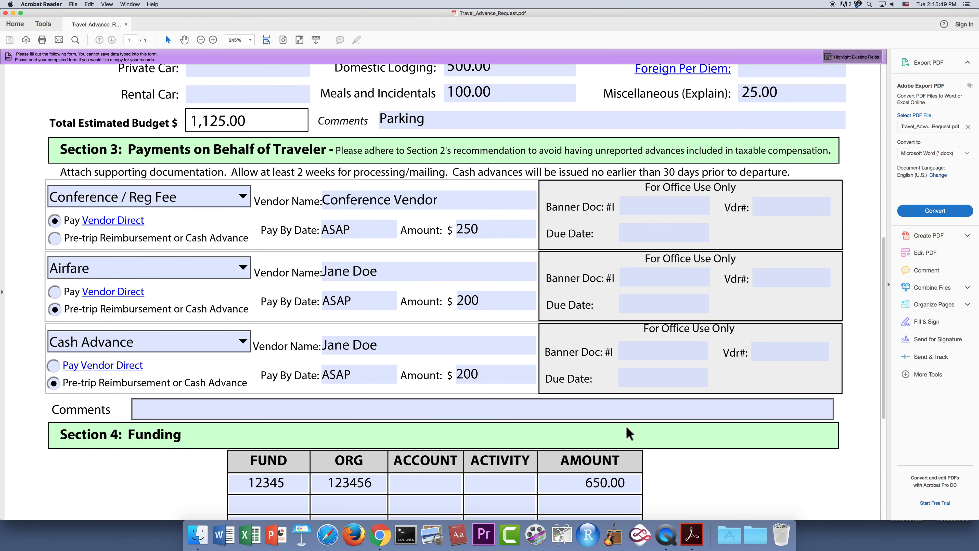
scroll(667, 448, down, 10)
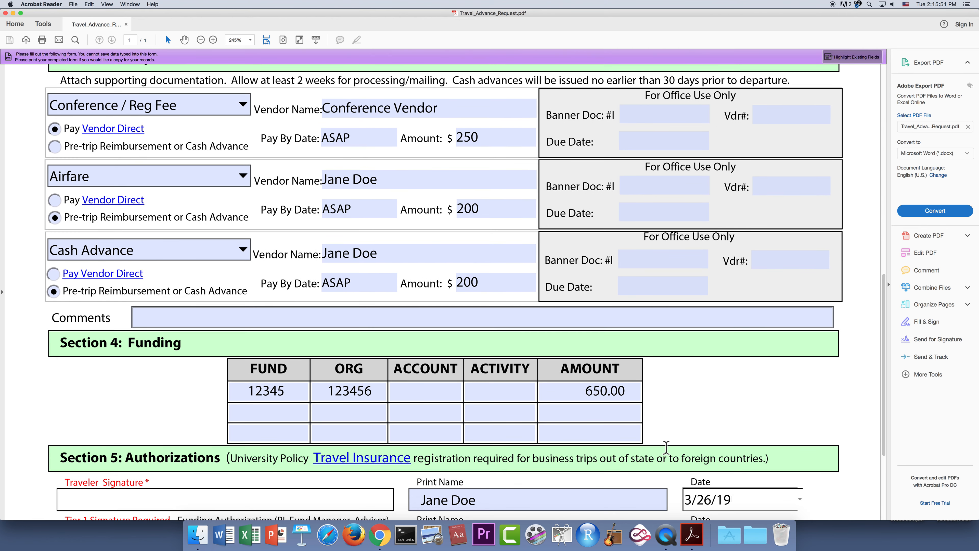
scroll(666, 448, down, 7)
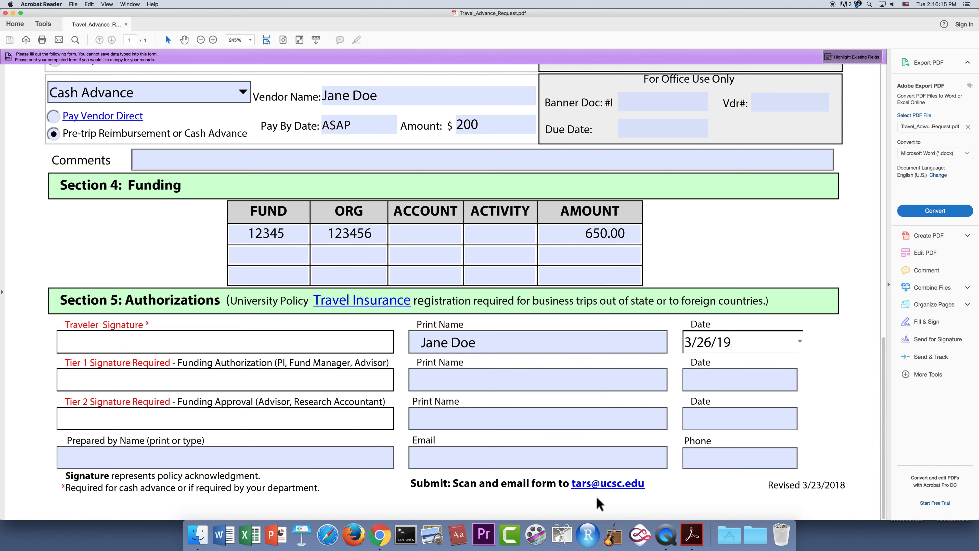
- Fill Prepared by Name, Email and Phone with the traveler's name, UCSC email address and phone number
click(265, 460)
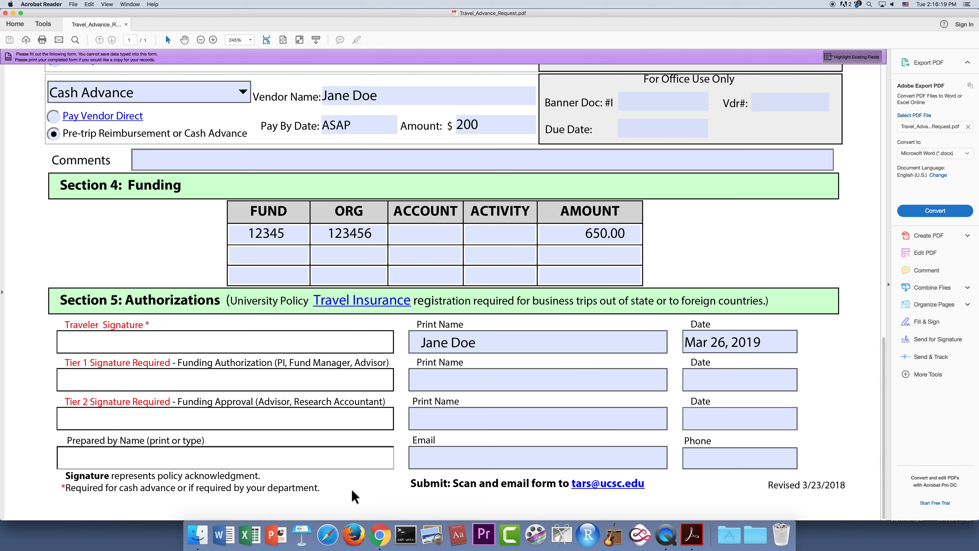
text(Jane Doe)
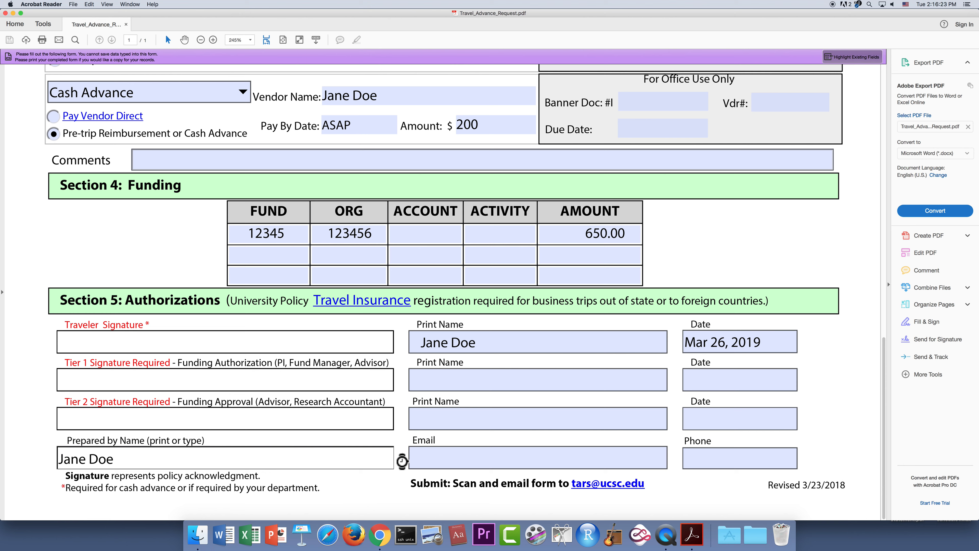
click(451, 454)
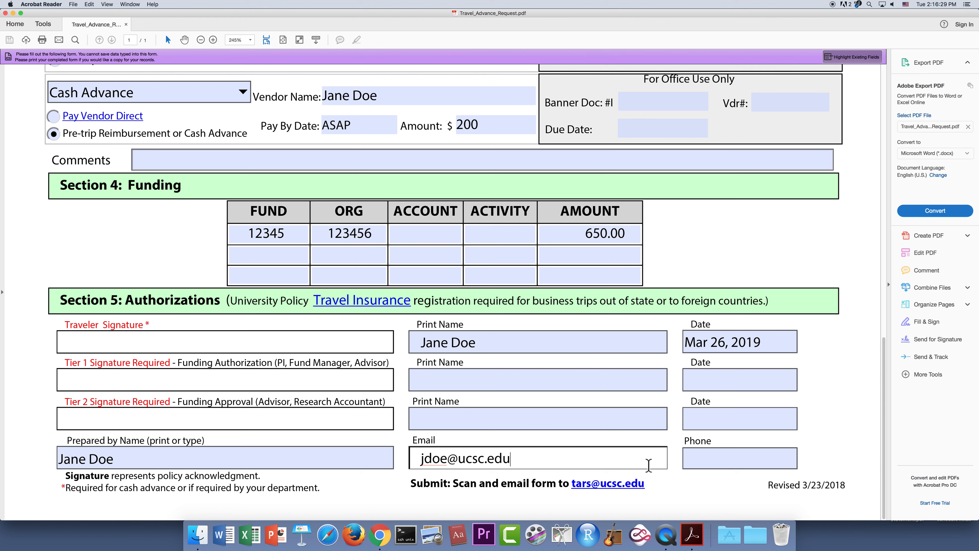
click(705, 457)
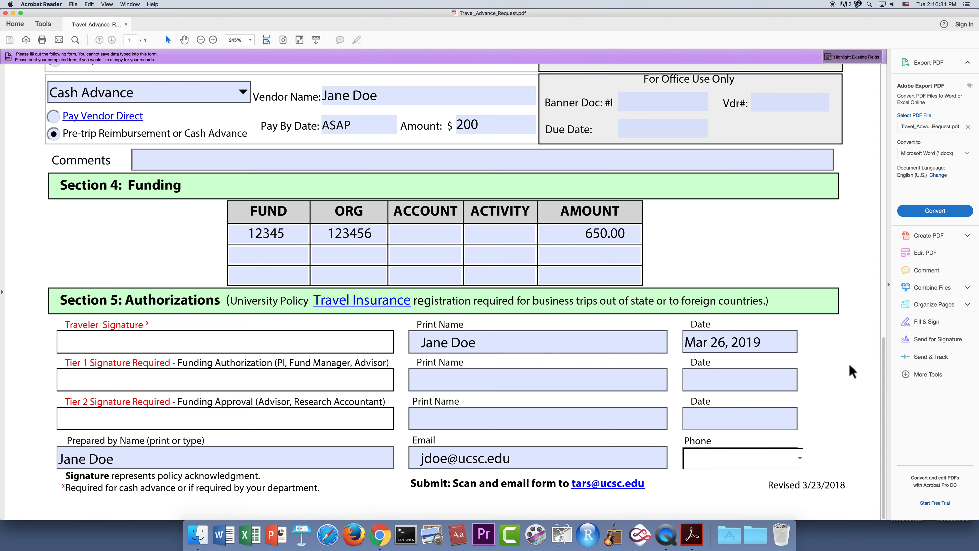
text(8)
key(BackSpace)
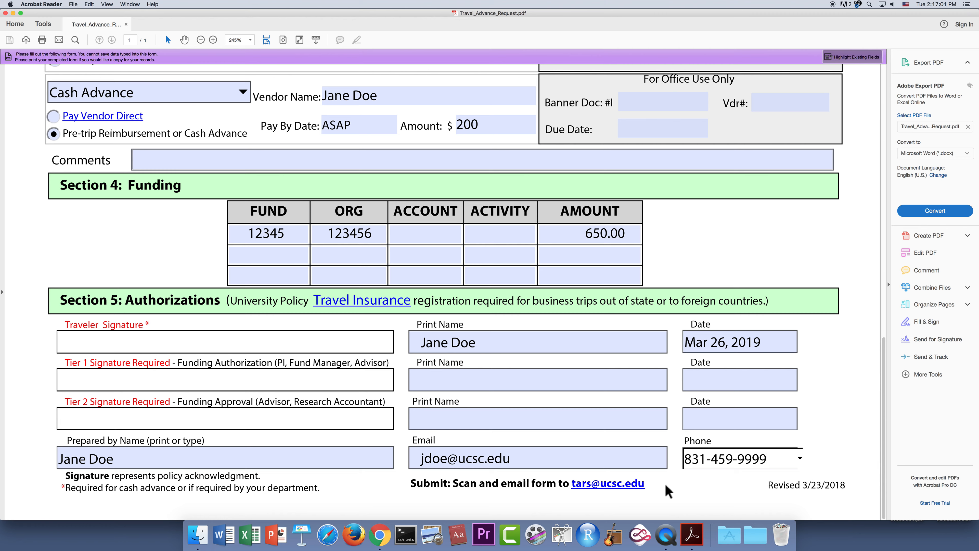
scroll(664, 485, up, 6)
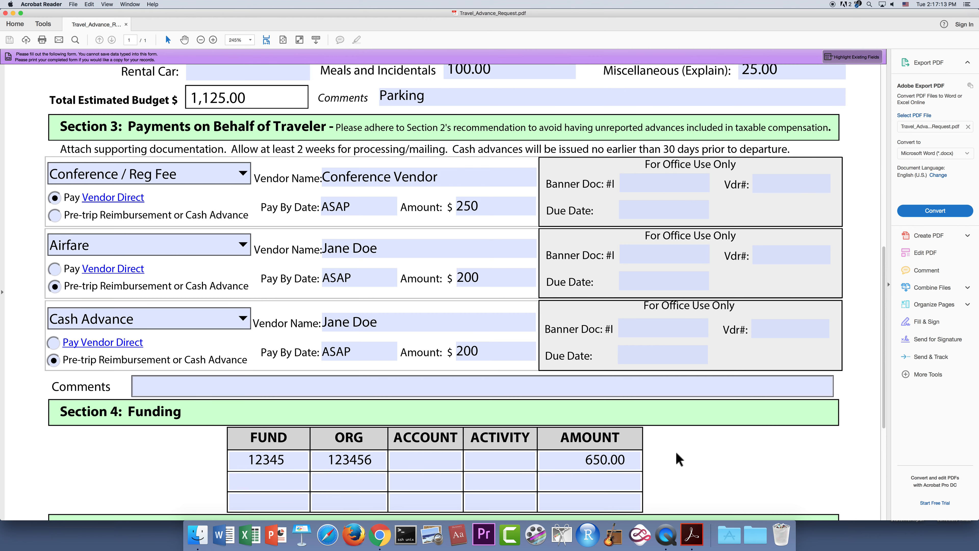
scroll(679, 459, down, 10)
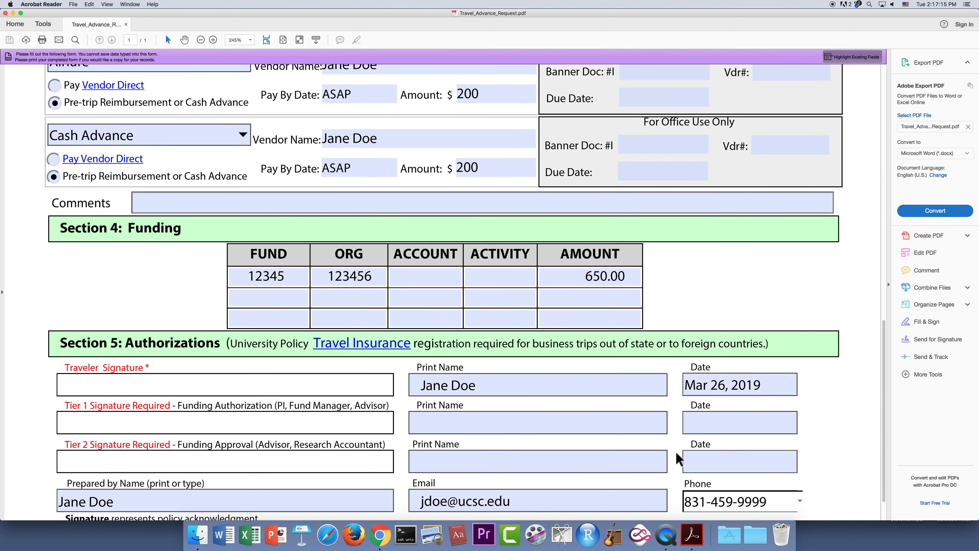